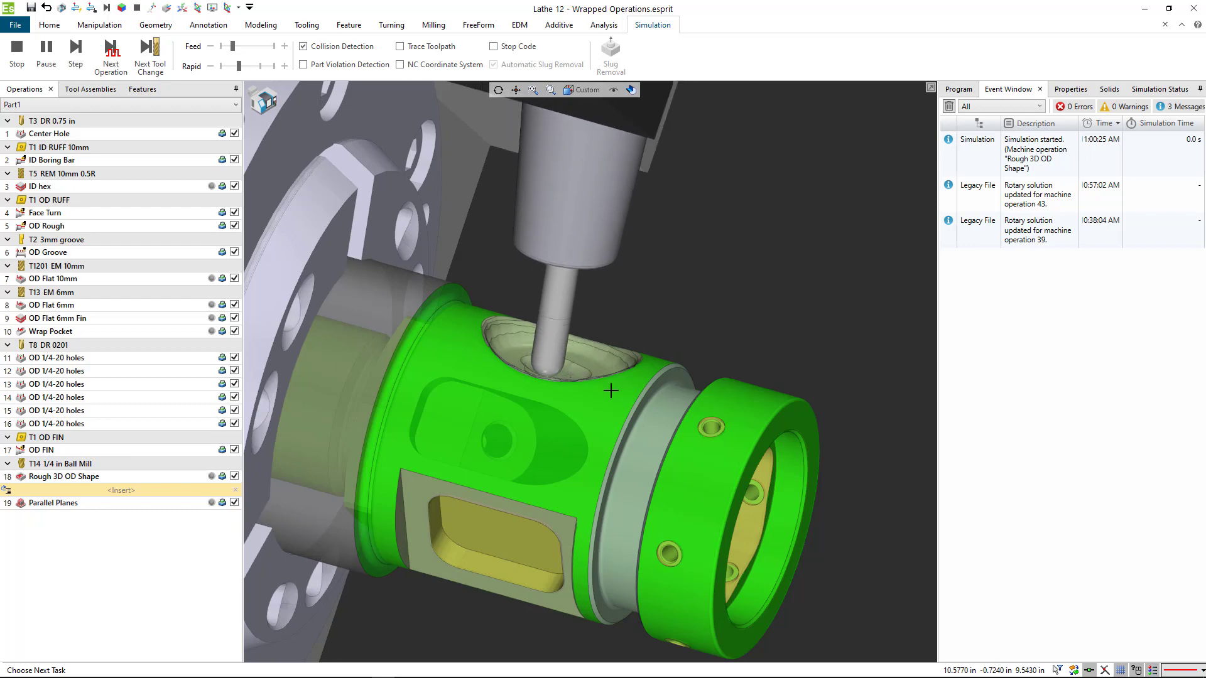
# Orbit and zoom the simulation to watch the ball mill cut the dished OD pocket
pyautogui.moveTo(613, 398); pyautogui.dragTo(573, 363, button='middle')
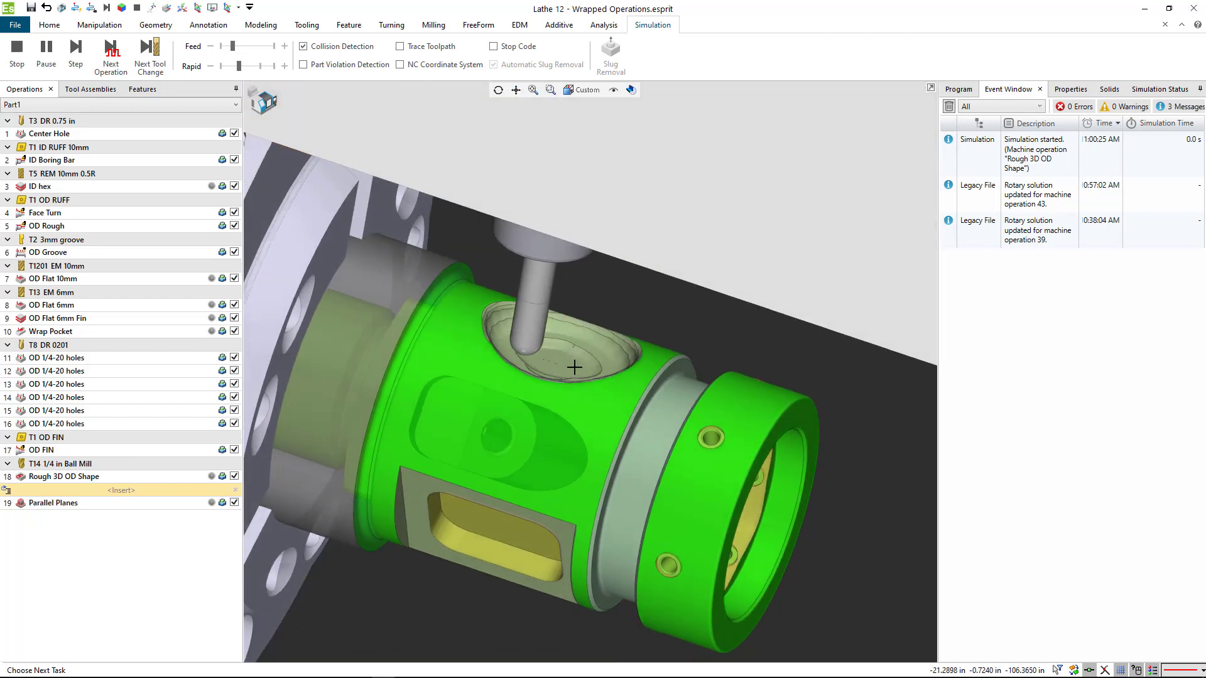
pyautogui.scroll(5, 573, 365)
pyautogui.scroll(-3, 622, 438)
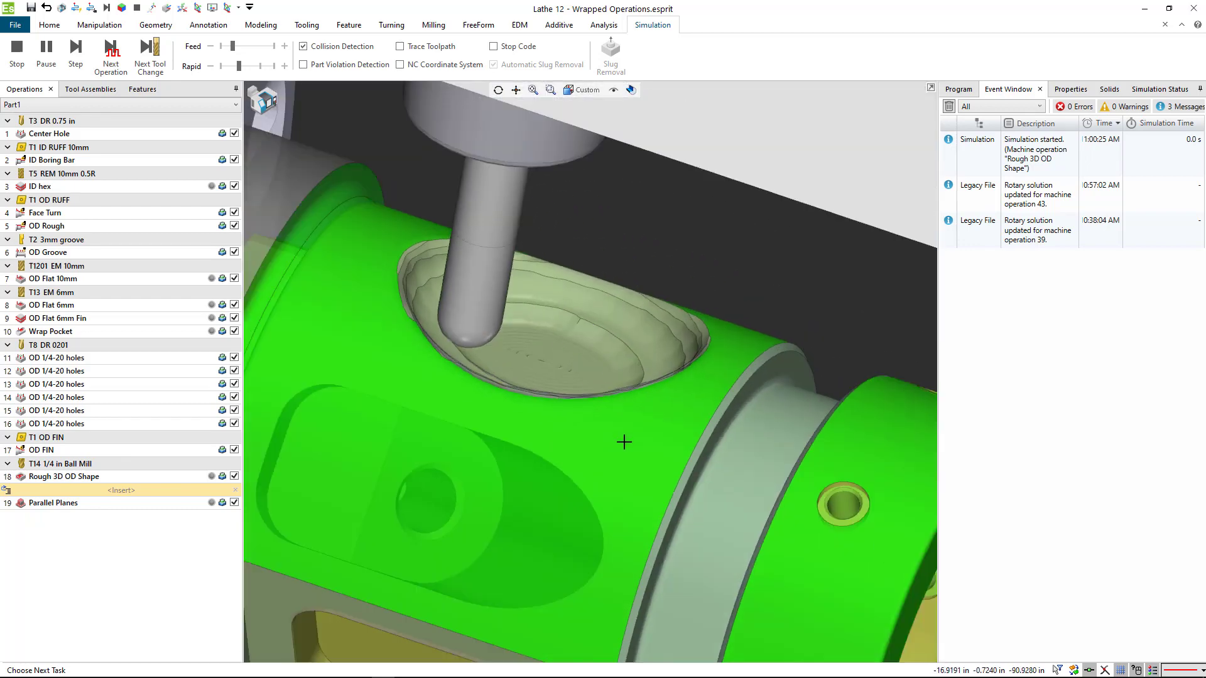
pyautogui.moveTo(624, 439); pyautogui.dragTo(622, 439, button='middle')
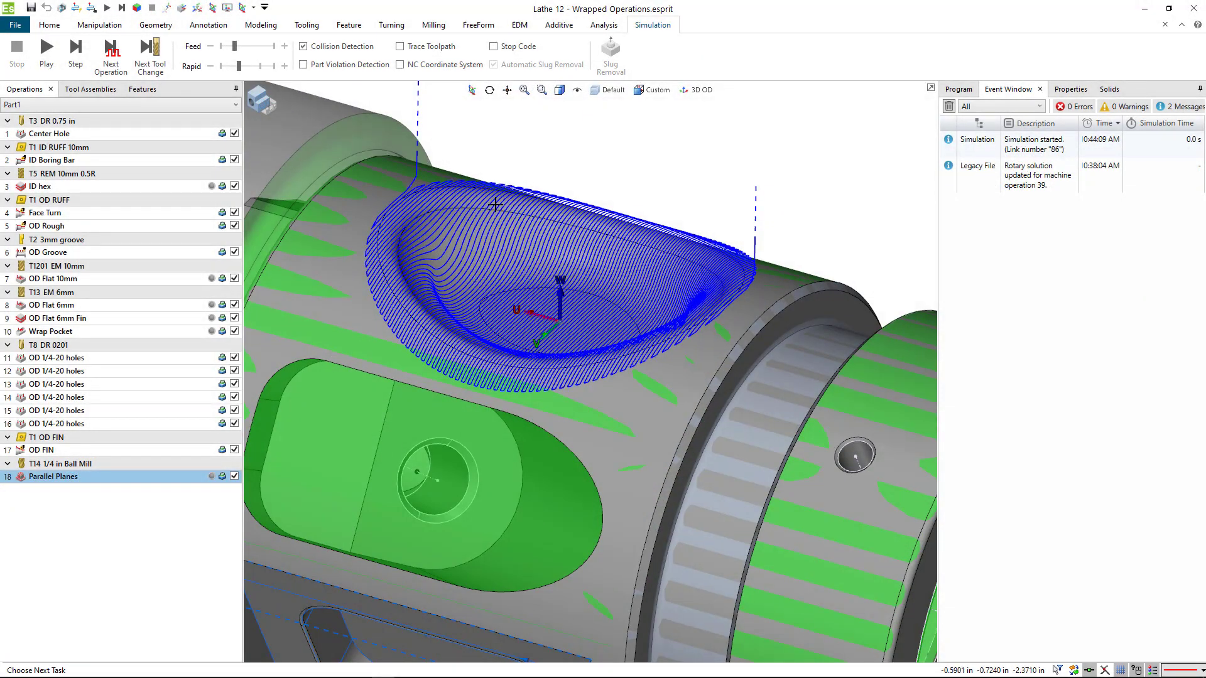
# Orbit the part, then deselect Parallel Planes so its toolpath is hidden
pyautogui.scroll(-2, 565, 317)
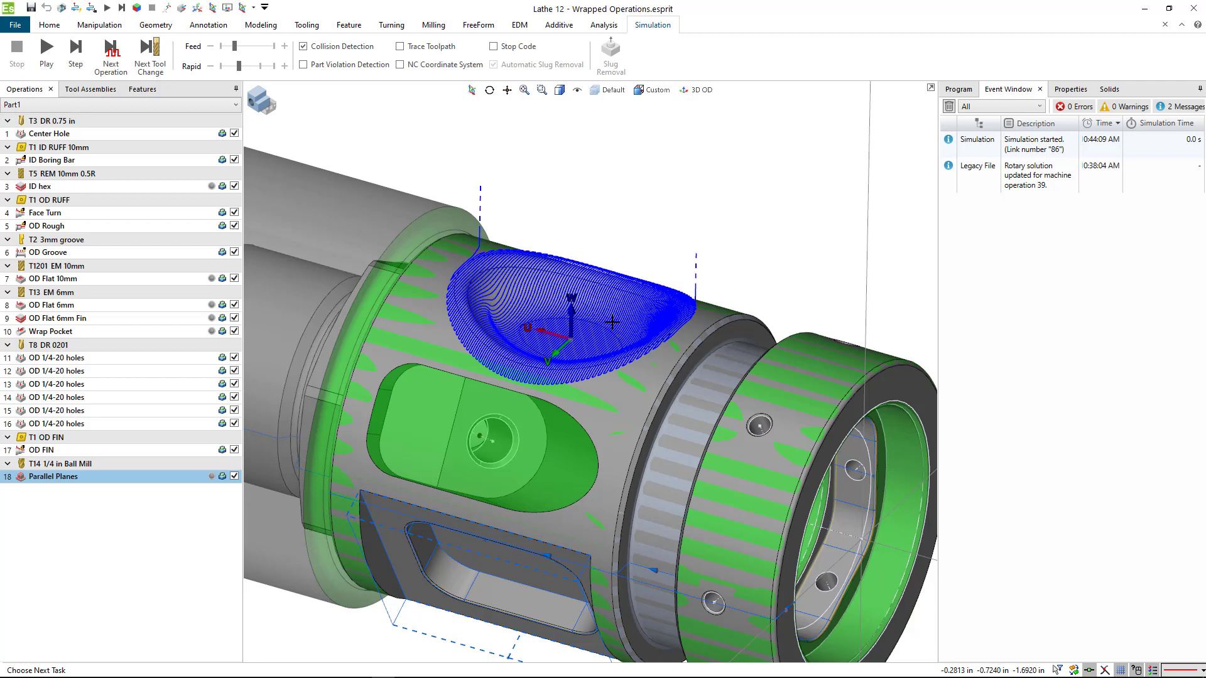
pyautogui.moveTo(603, 315); pyautogui.dragTo(597, 327, button='middle')
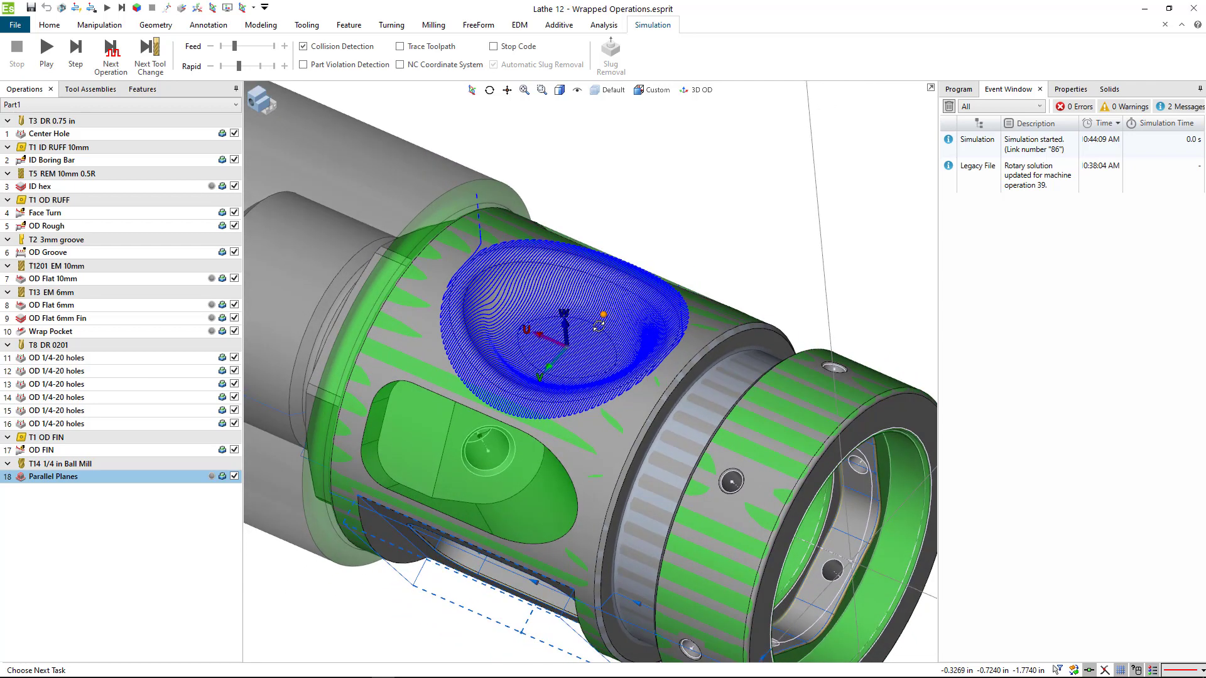
pyautogui.click(650, 219)
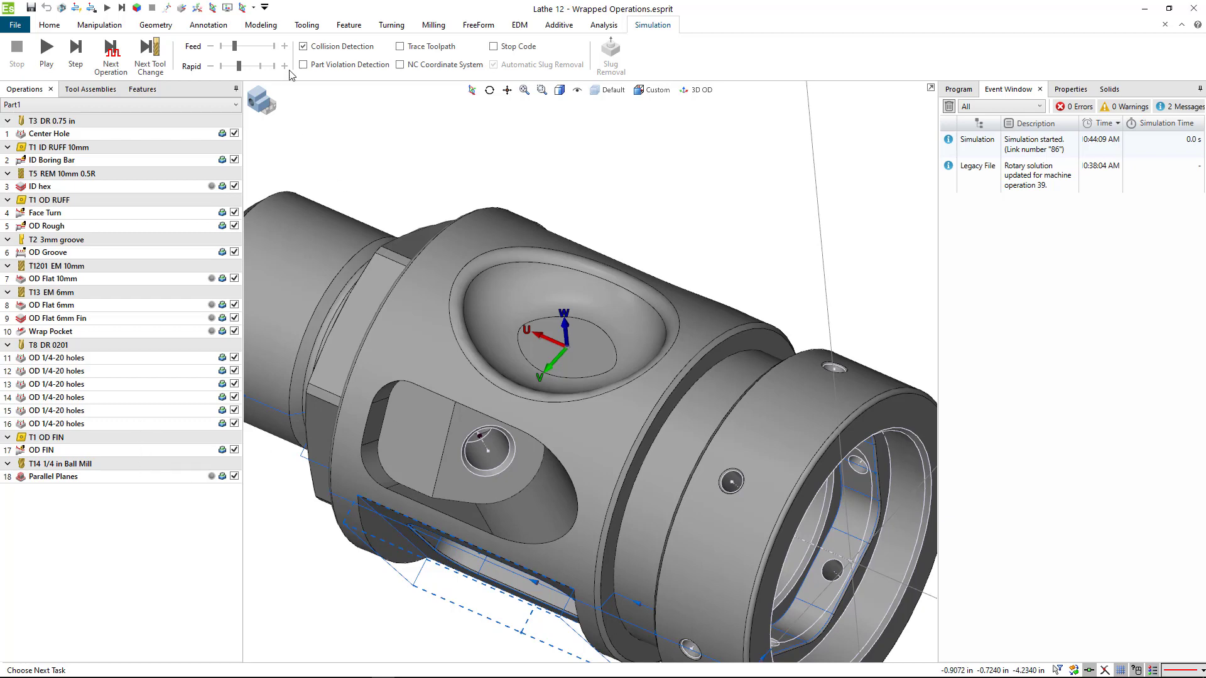
# On the Features tab, highlight OD 3D Surface or Pocket to see its faces, then clear it
pyautogui.click(150, 89)
pyautogui.click(79, 456)
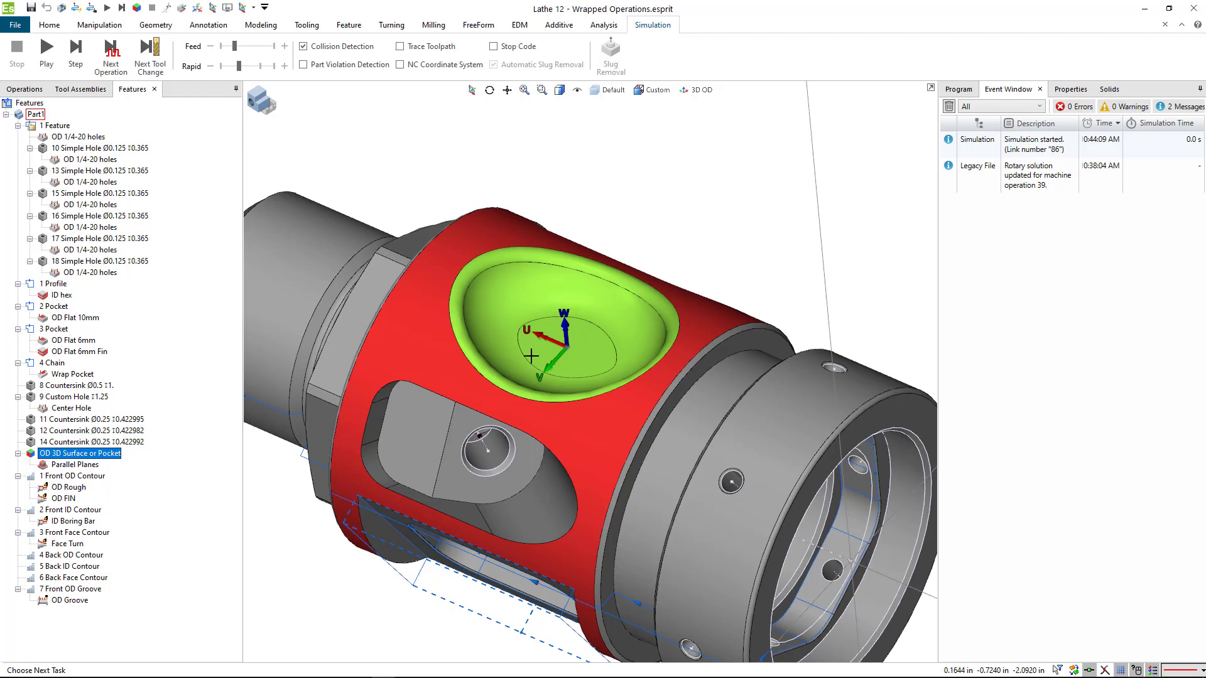
pyautogui.click(639, 219)
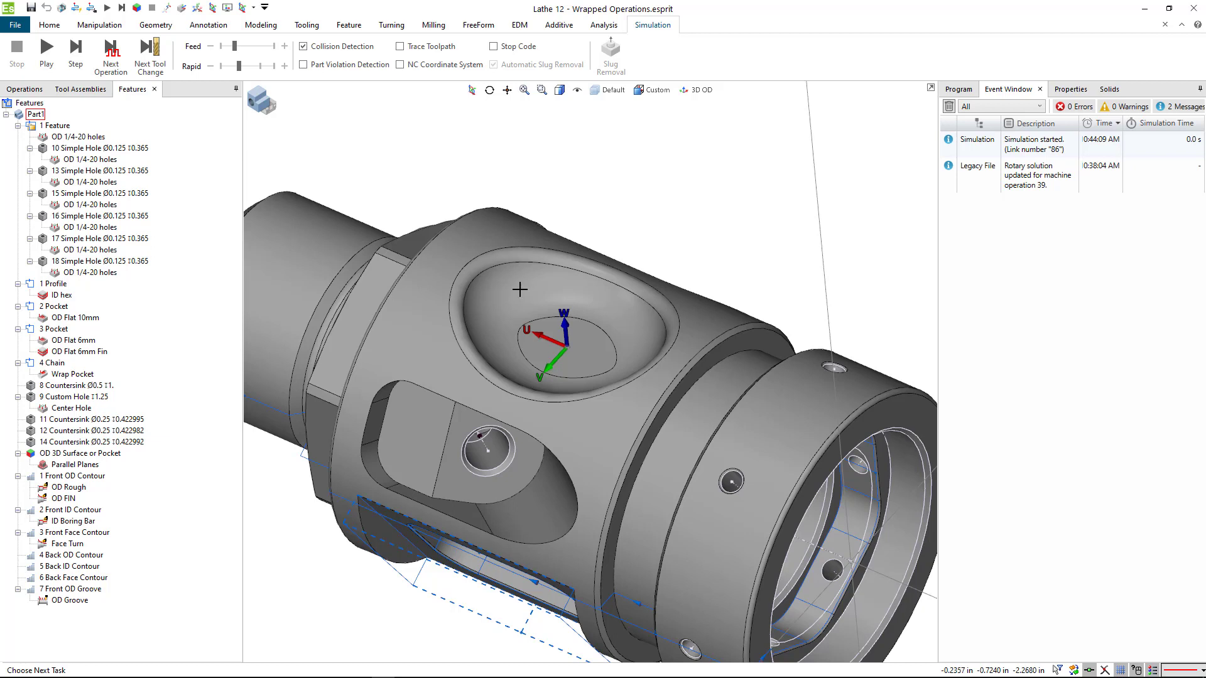
# Auto Chain the pocket rim edge into 5 Chain and orbit to inspect it
pyautogui.click(468, 281)
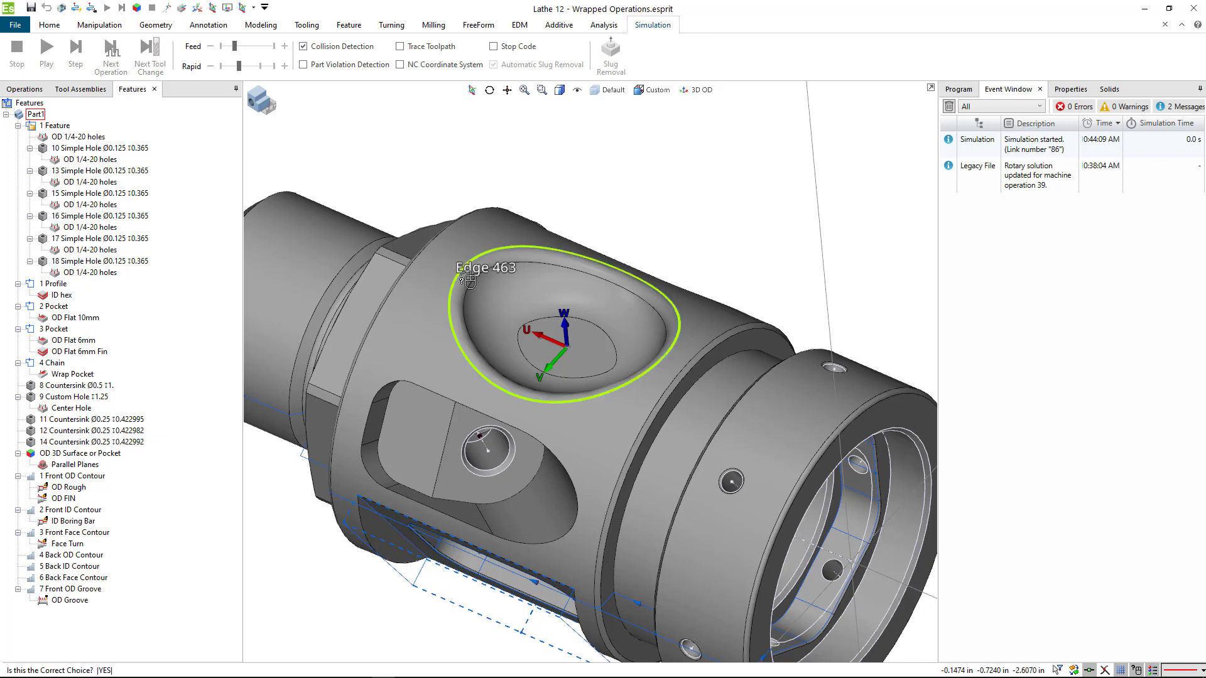
pyautogui.click(468, 281)
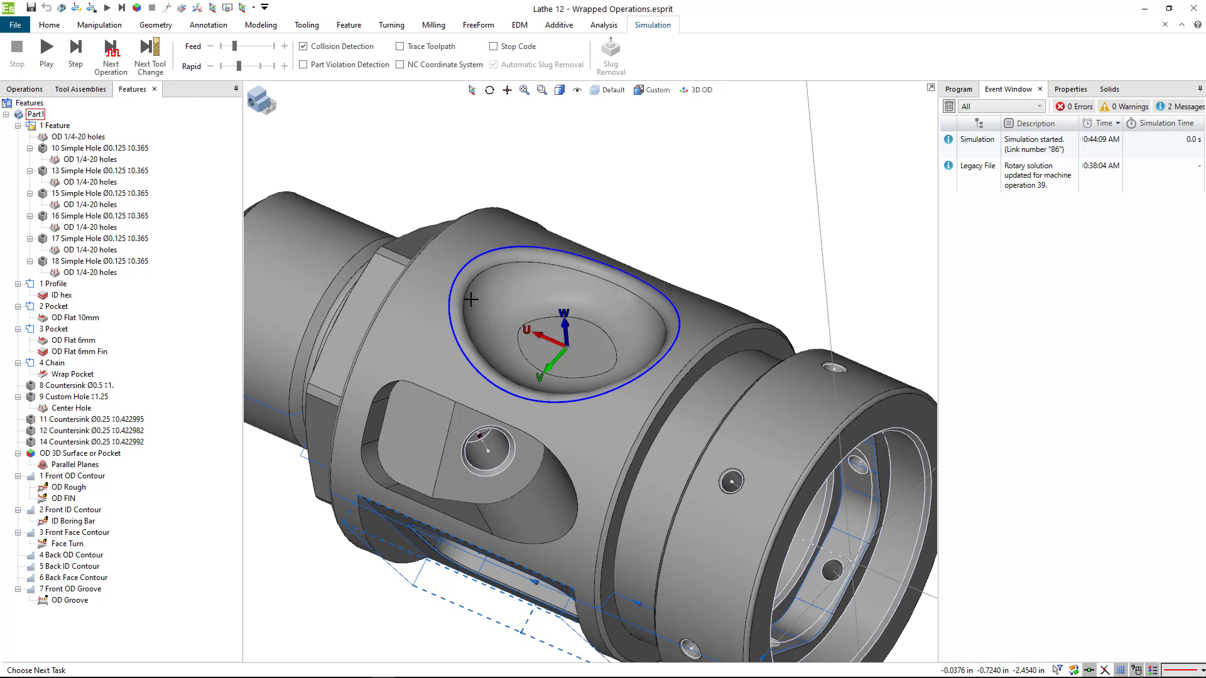
pyautogui.click(356, 28)
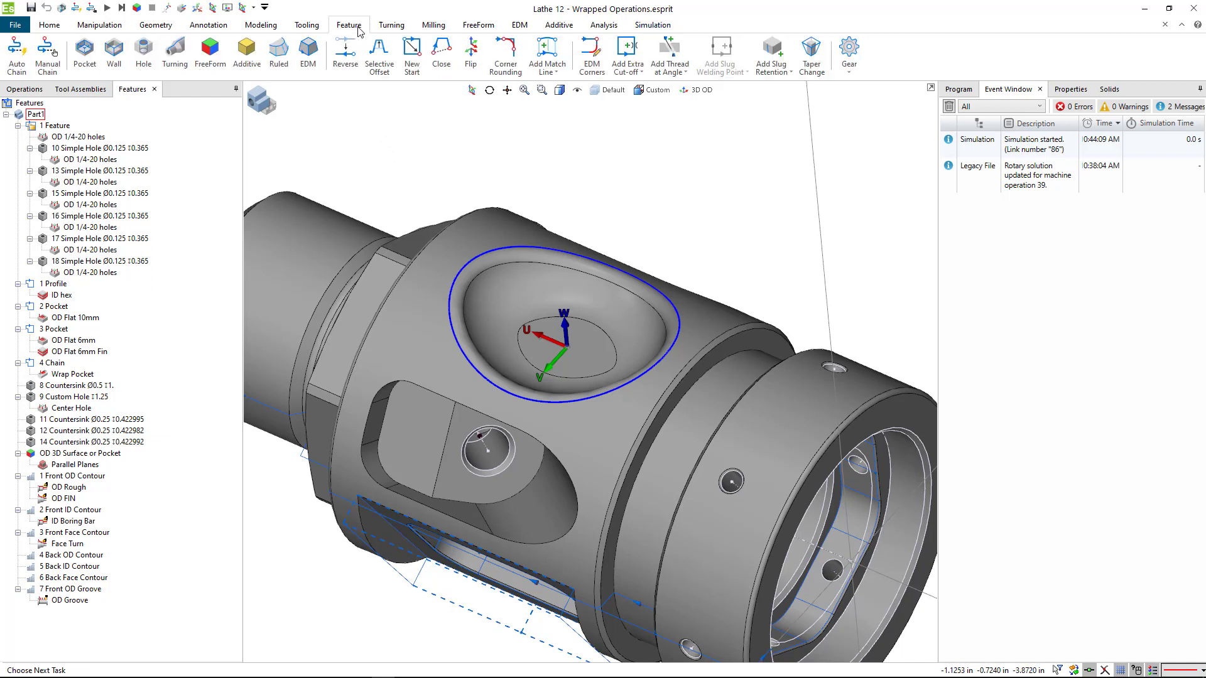
pyautogui.click(16, 51)
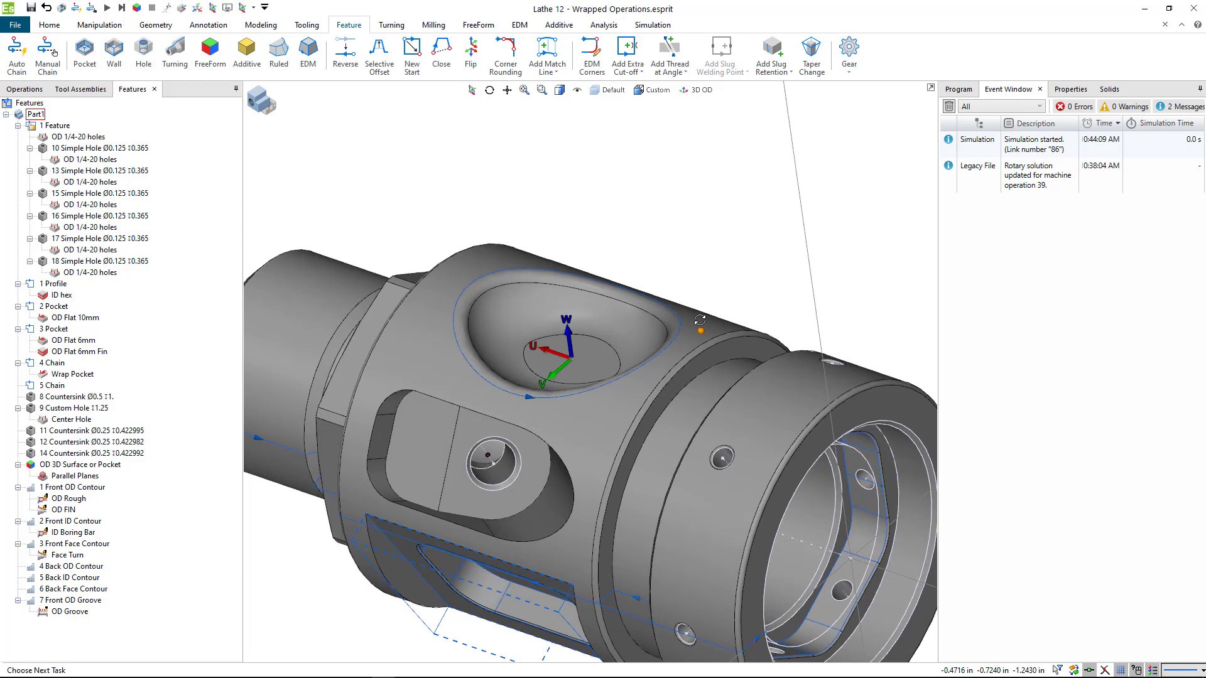
pyautogui.moveTo(701, 333); pyautogui.dragTo(646, 263, button='middle')
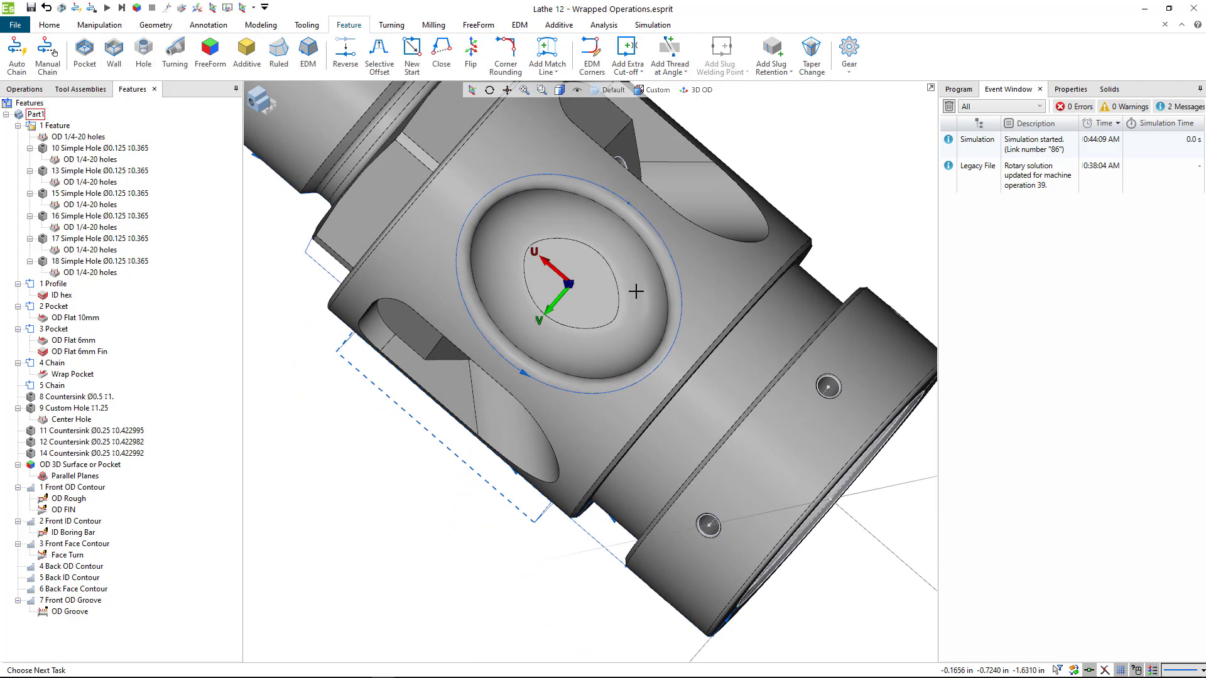
pyautogui.moveTo(709, 312); pyautogui.dragTo(711, 272, button='middle')
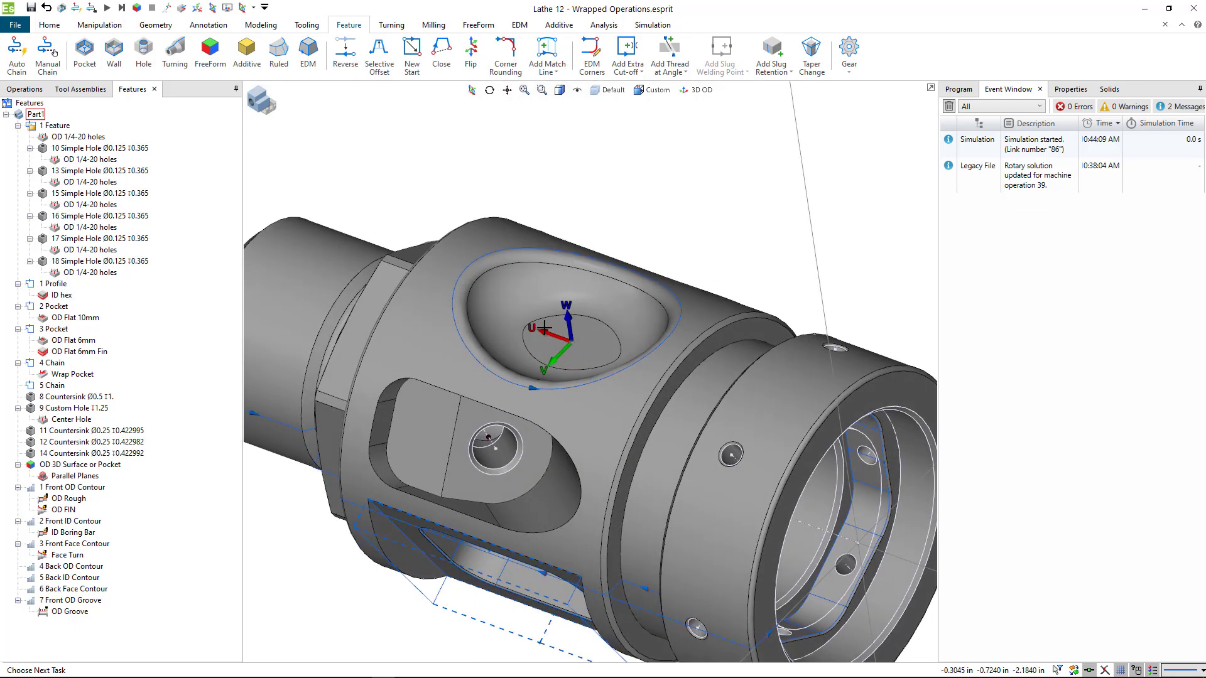
pyautogui.moveTo(704, 305); pyautogui.dragTo(699, 335, button='middle')
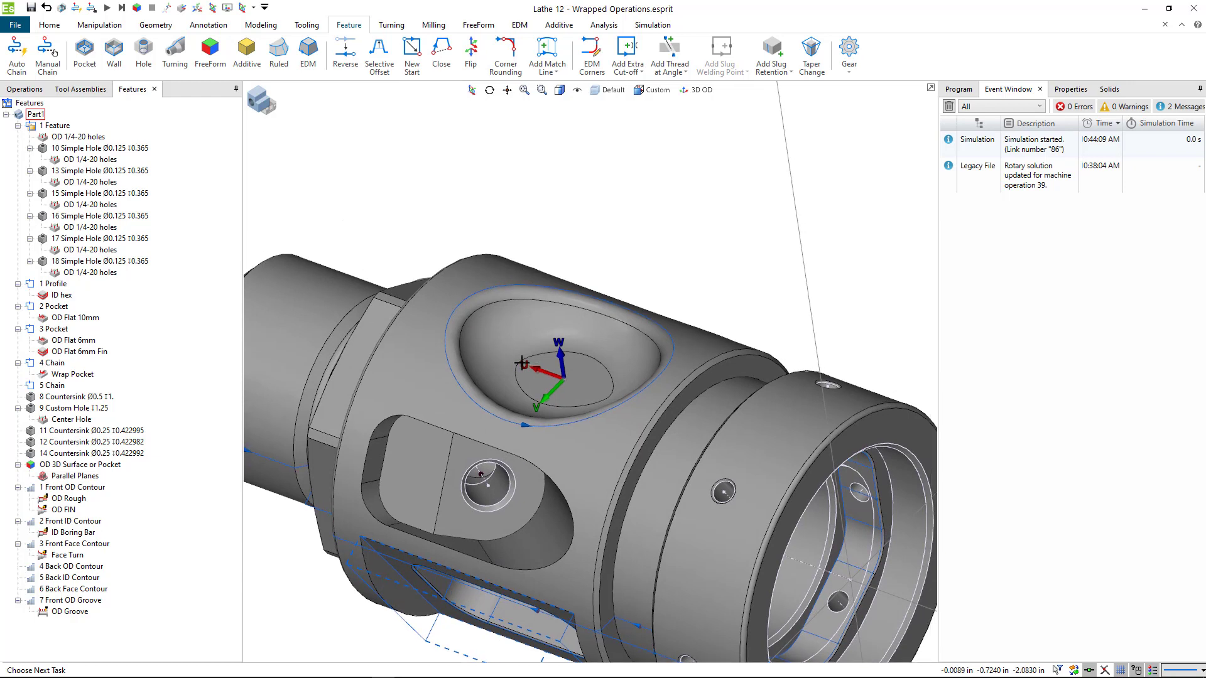
# Select the OD 3D Surface or Pocket feature, then return to the Operations list
pyautogui.click(61, 466)
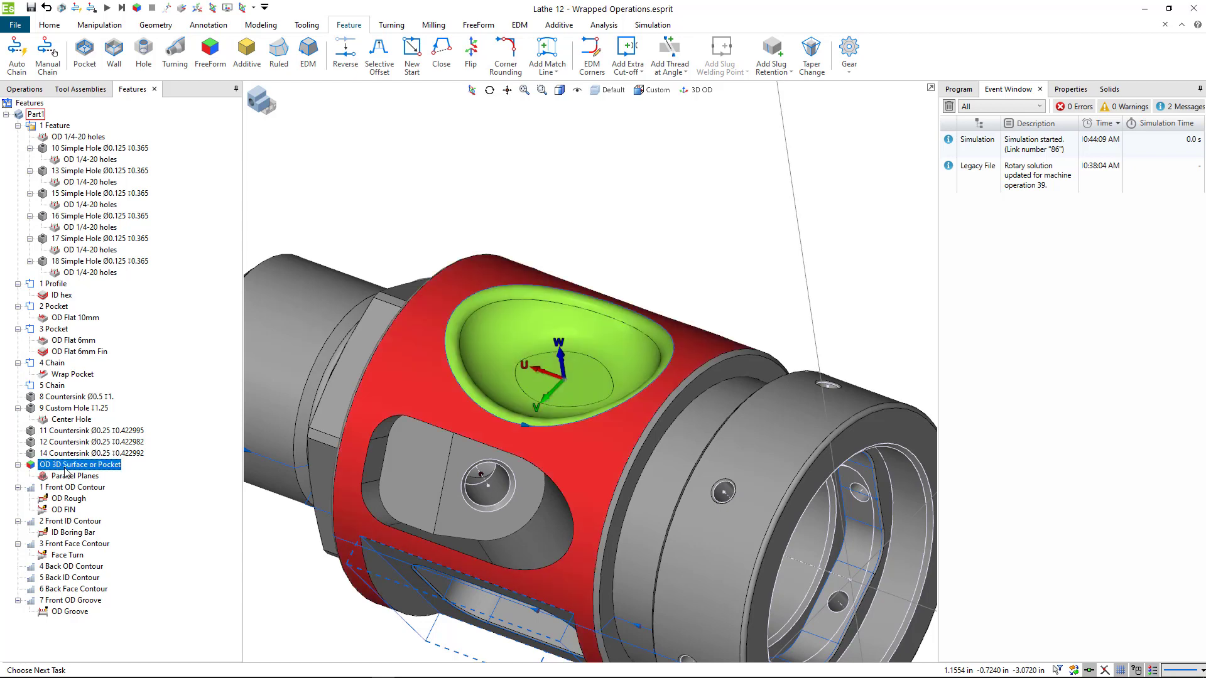
pyautogui.click(27, 91)
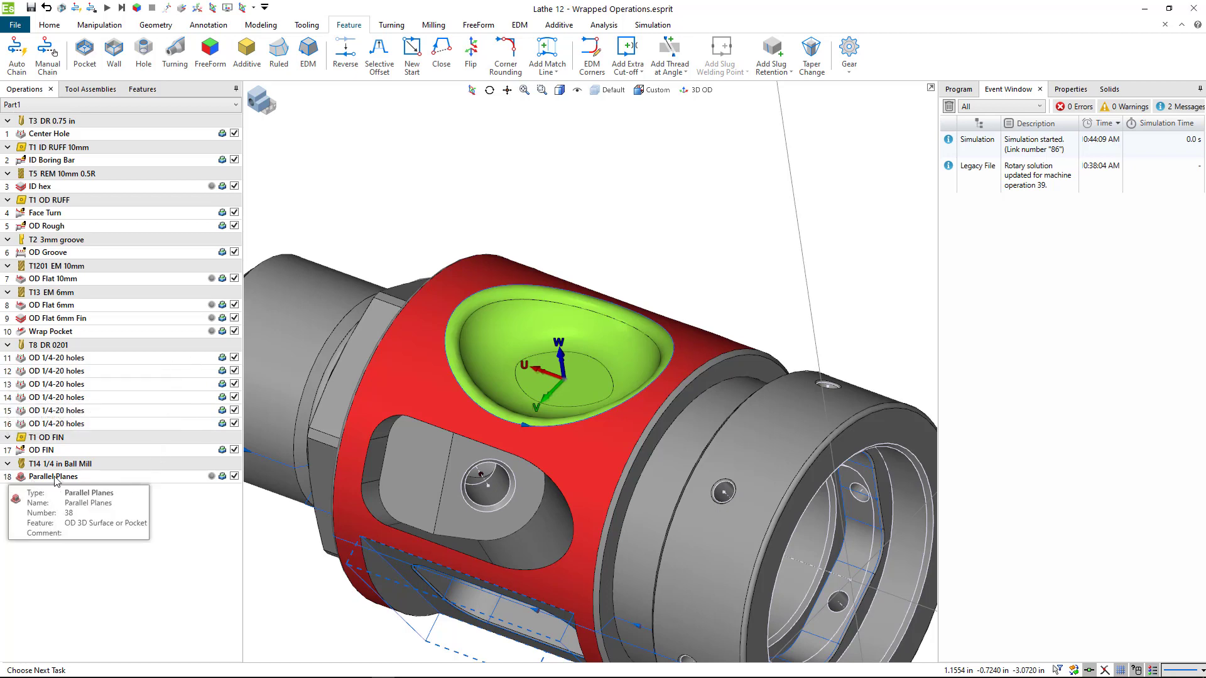
# Set Insert Location on Parallel Planes so new operations go before it
pyautogui.rightClick(91, 479)
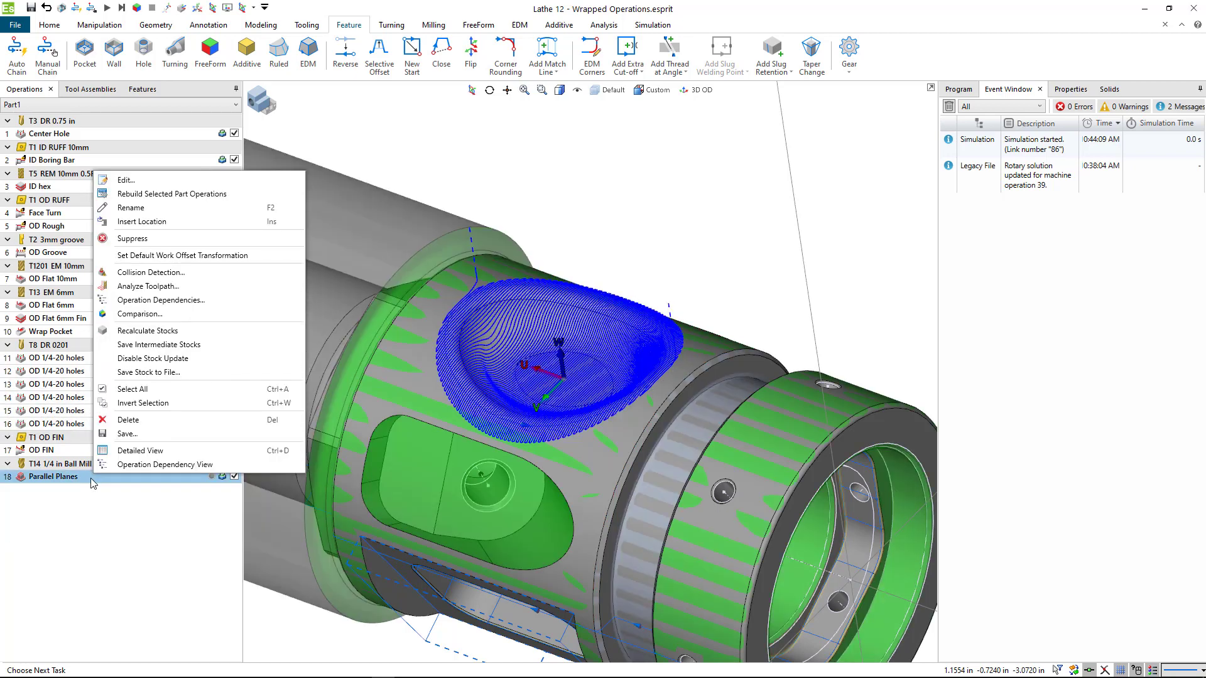
pyautogui.click(162, 223)
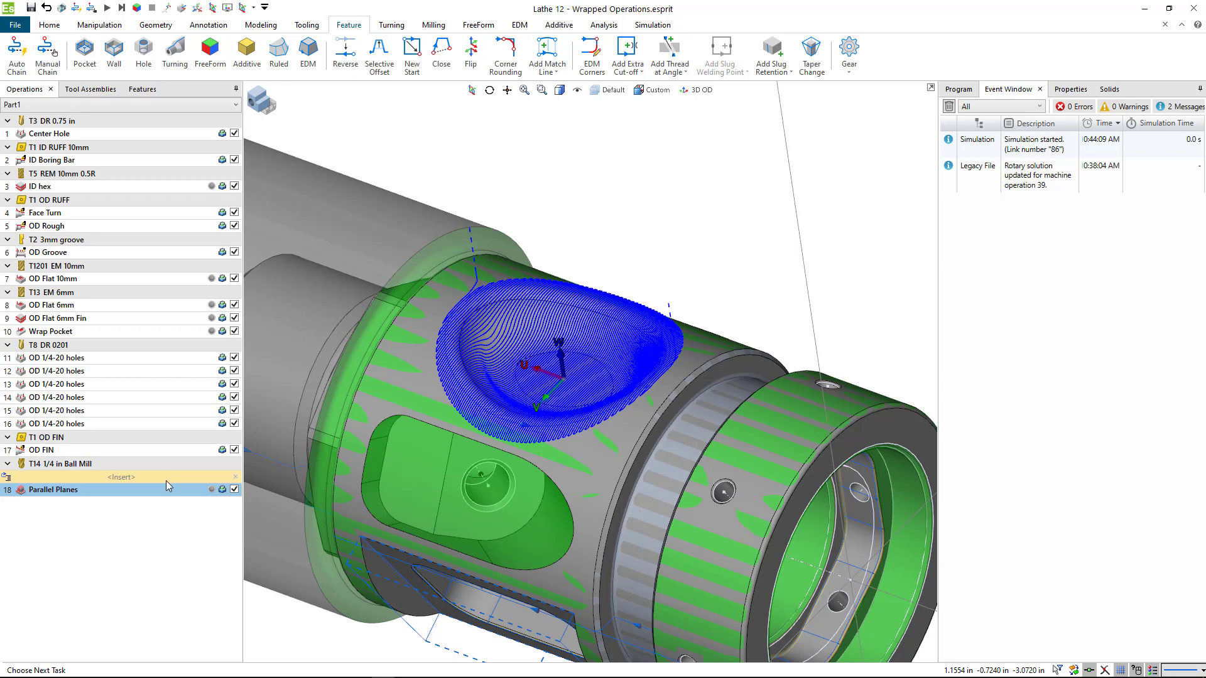
pyautogui.moveTo(80, 496)
# Select OD 3D Surface or Pocket and start a FreeForm Z-Level Roughing operation
pyautogui.click(142, 89)
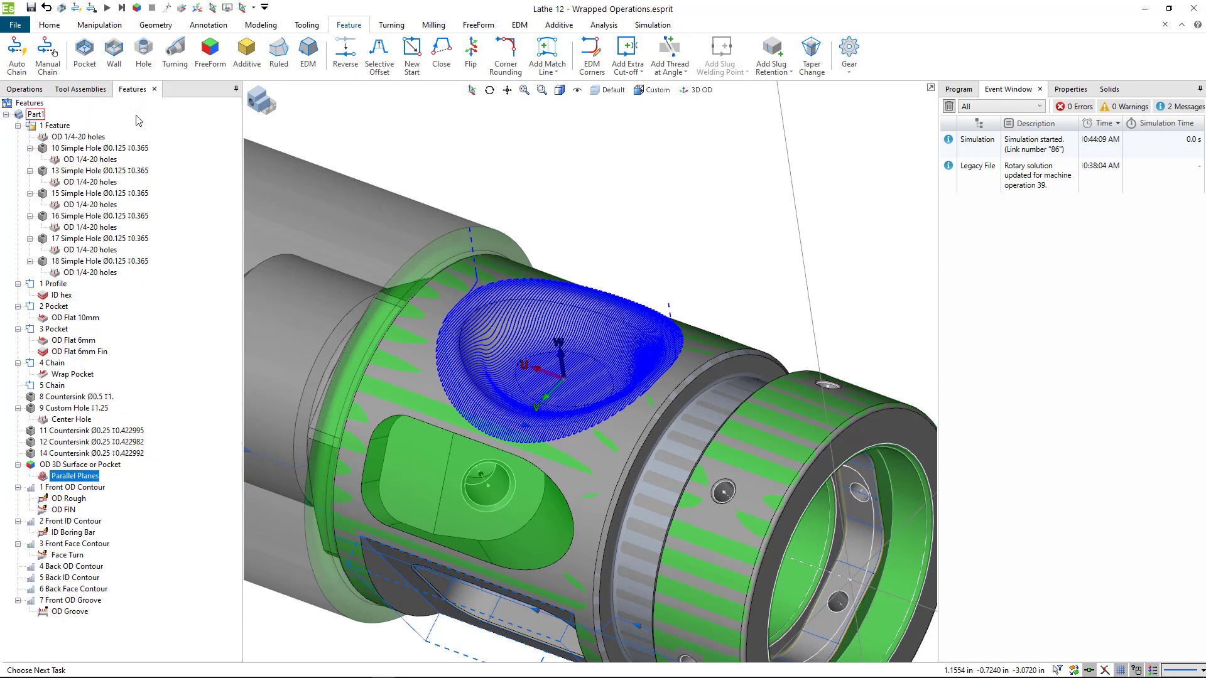
pyautogui.click(87, 467)
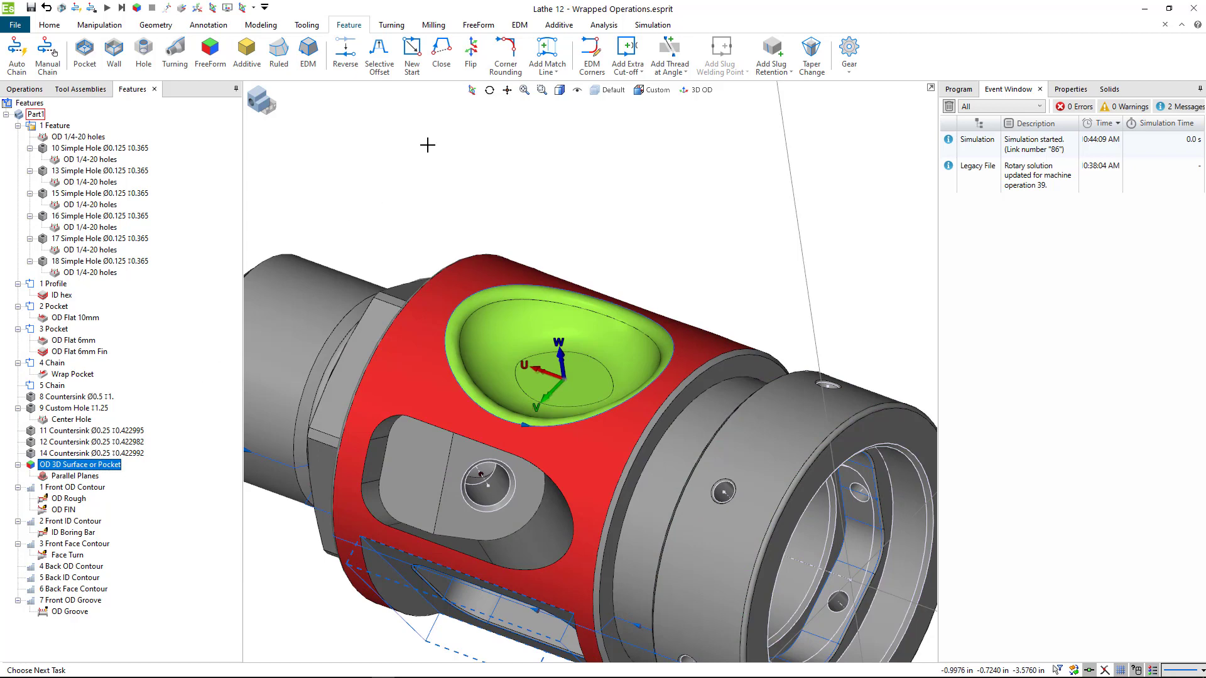
pyautogui.click(478, 25)
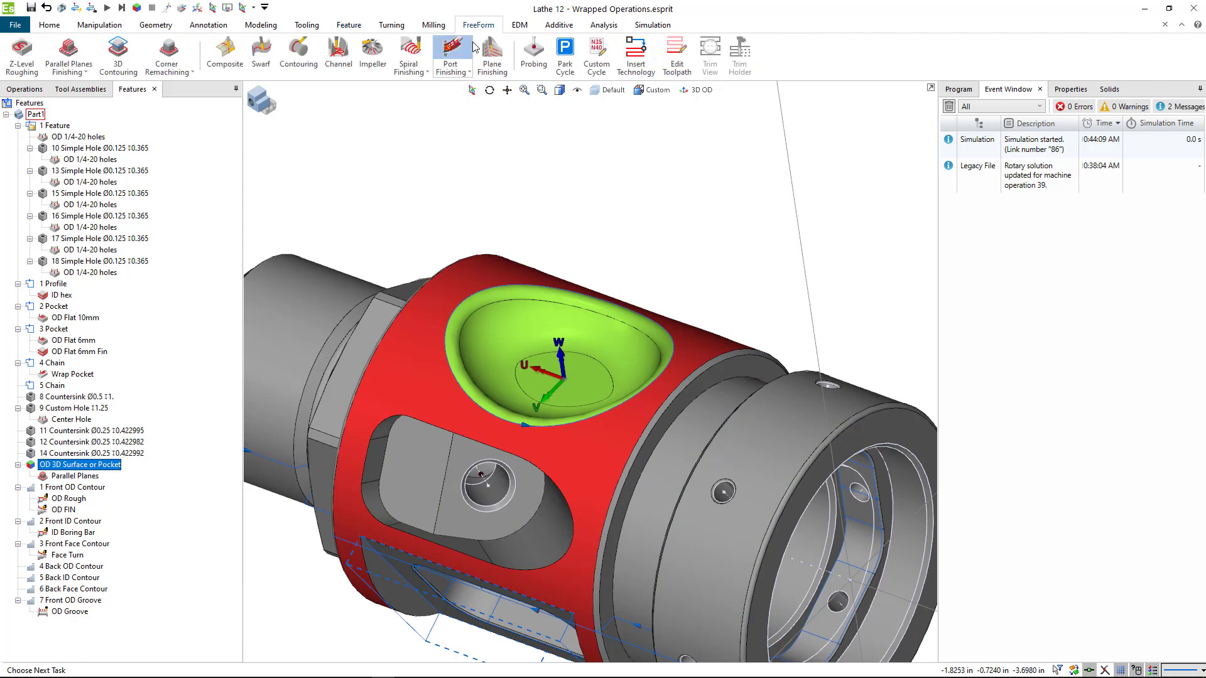
pyautogui.click(22, 55)
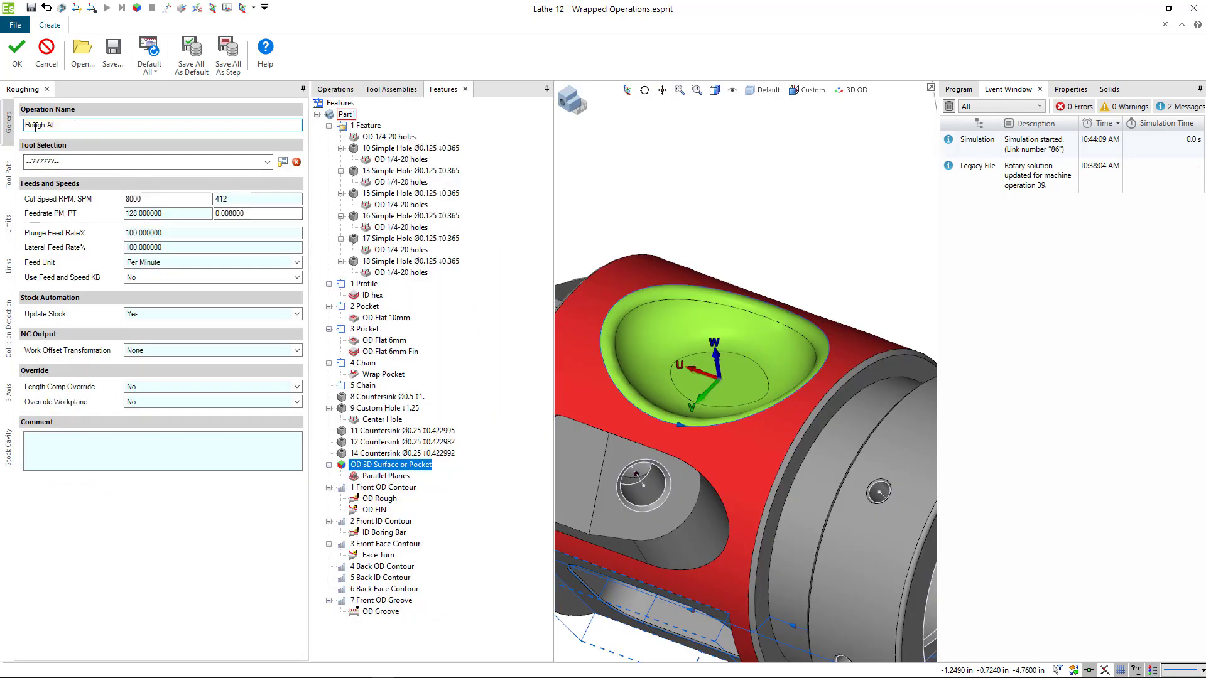
# Name the operation Rough 3D OD Shape, choose the 1/4 in Ball Mill, and set 3500 RPM
pyautogui.write('Rough 3D OD Shape')
pyautogui.press('Tab')
pyautogui.click(62, 167)
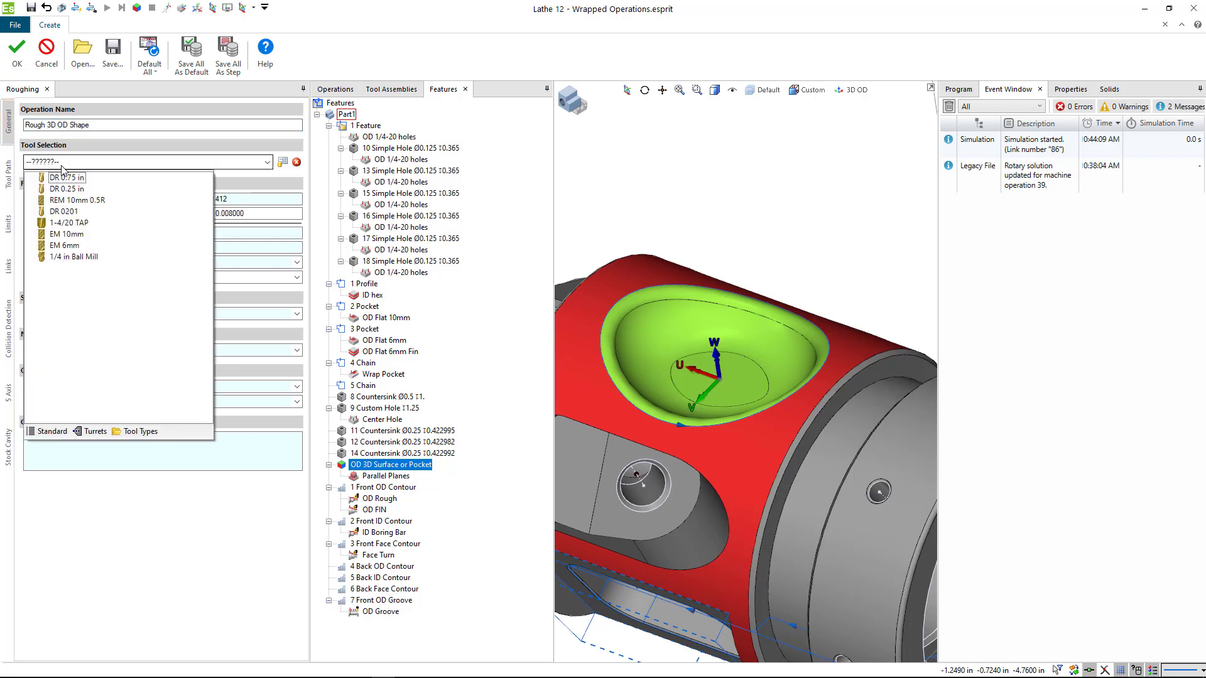
pyautogui.click(62, 162)
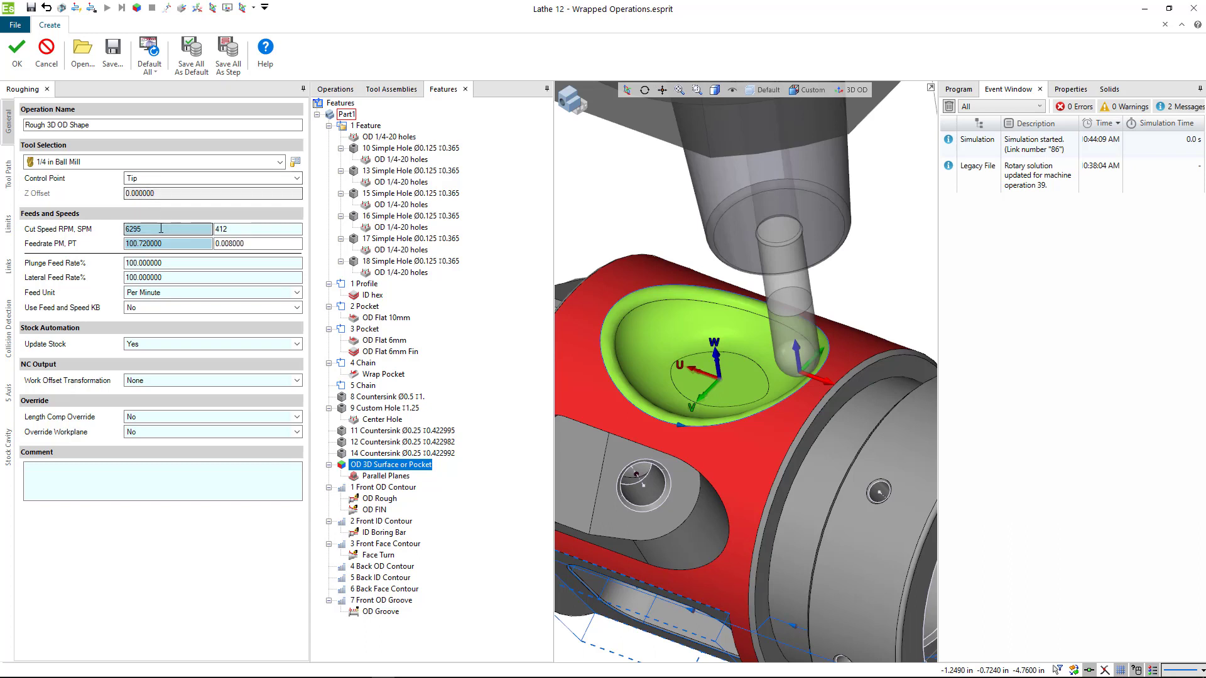
pyautogui.doubleClick(161, 229)
pyautogui.write('500')
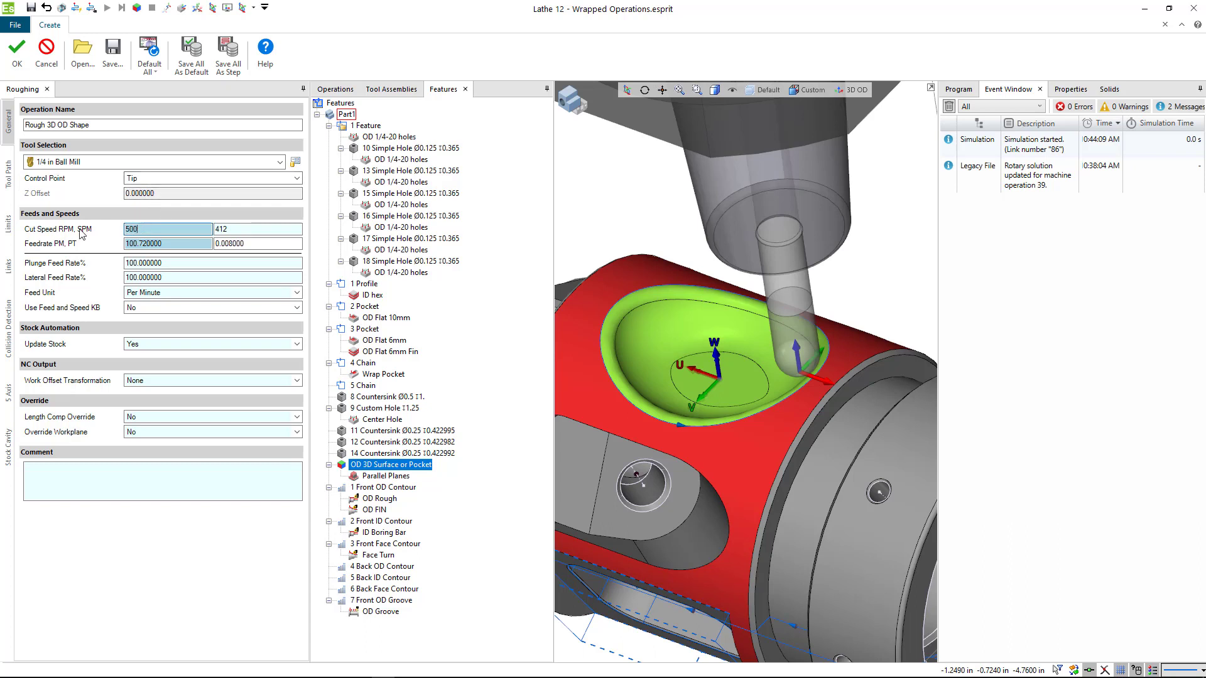
pyautogui.hotkey('shift', 'Home')
pyautogui.write('35')
pyautogui.press('Tab')
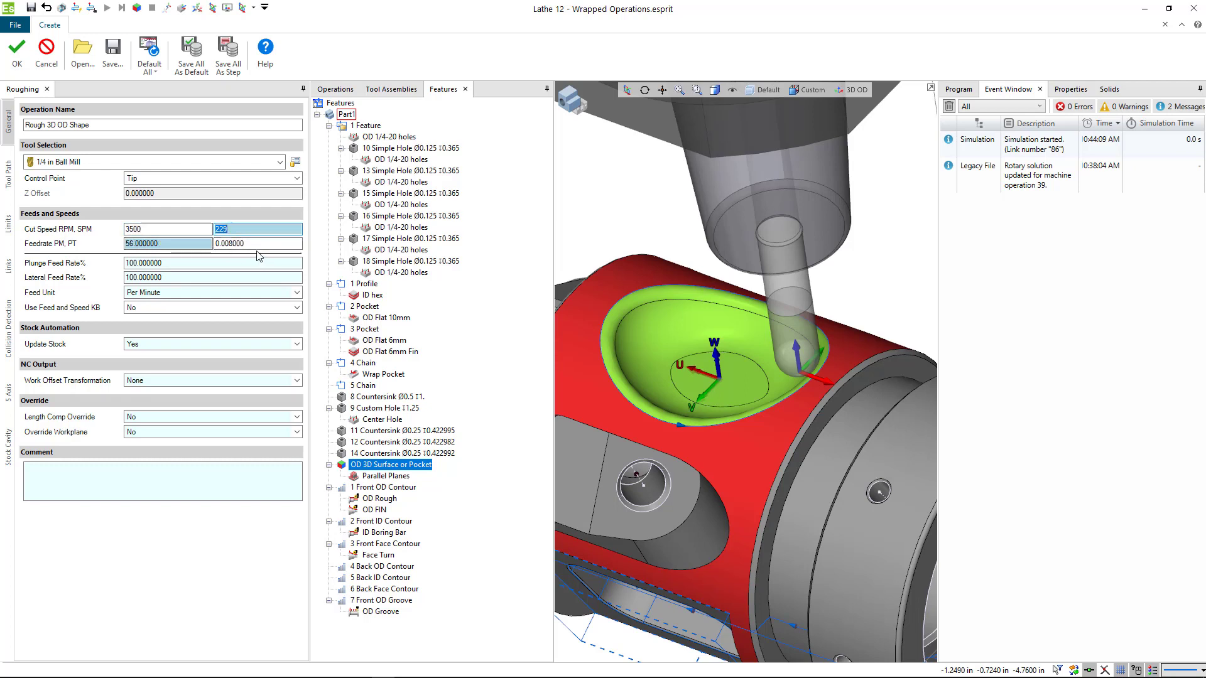
# Set the wall and floor stock allowance to .01 on the Roughing Tool Path page
pyautogui.click(8, 180)
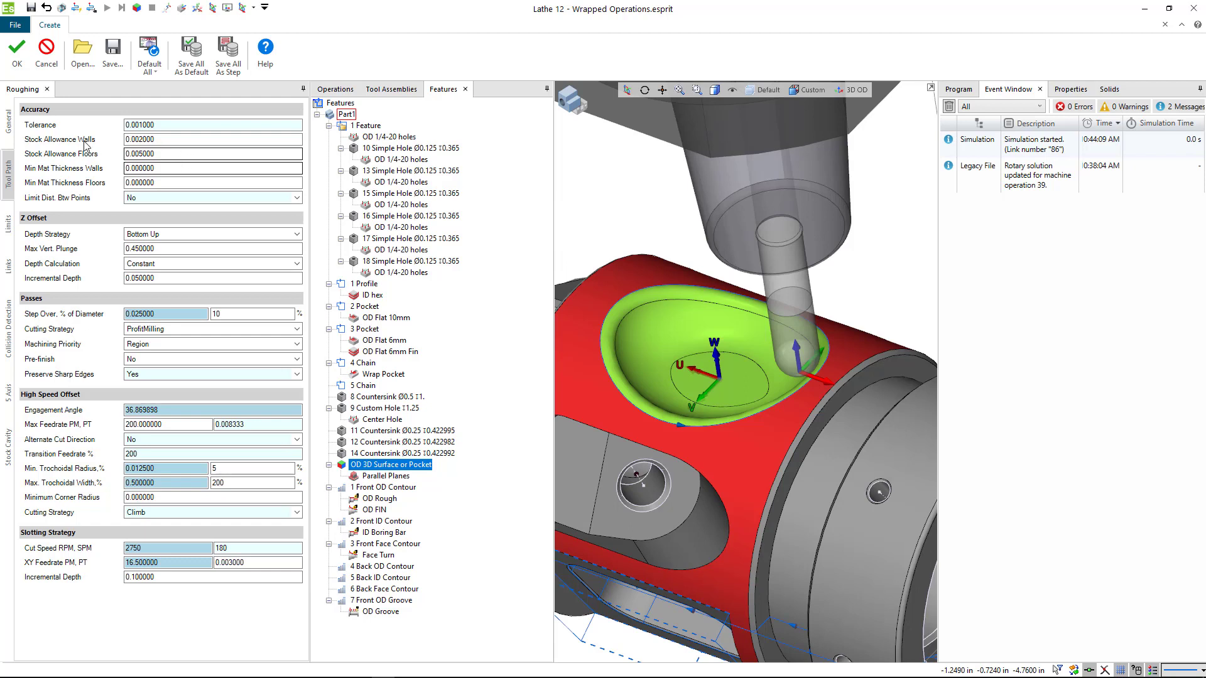
pyautogui.click(8, 121)
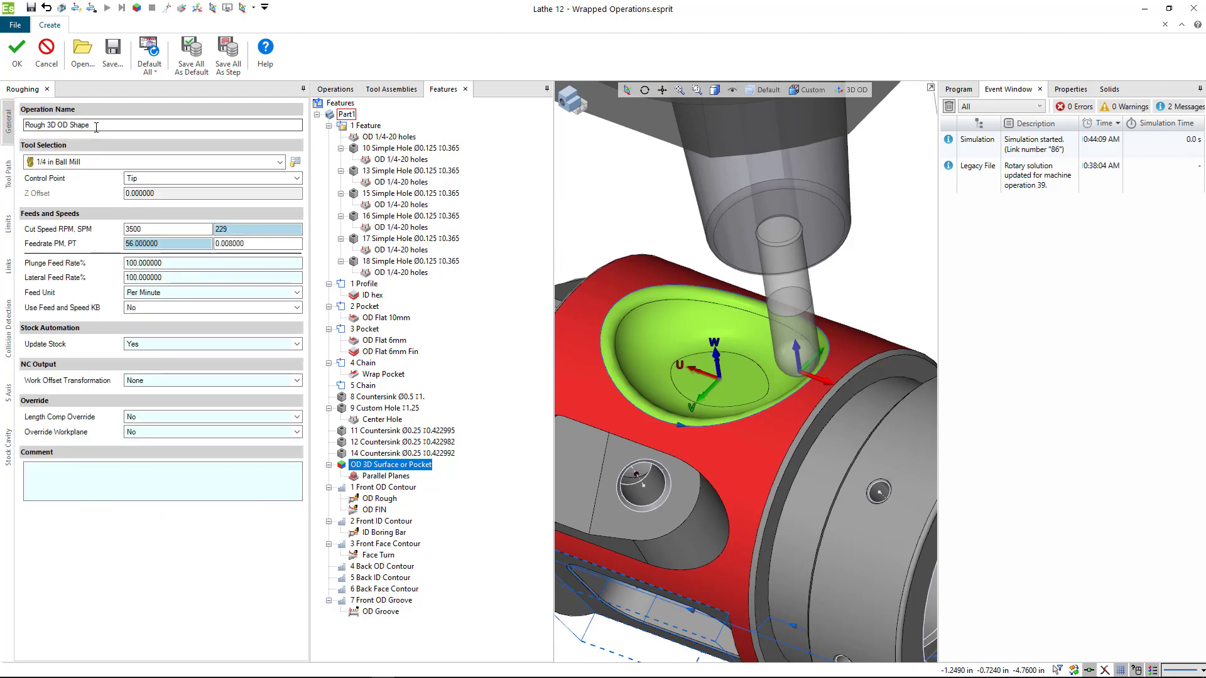
pyautogui.moveTo(90, 124); pyautogui.dragTo(25, 124)
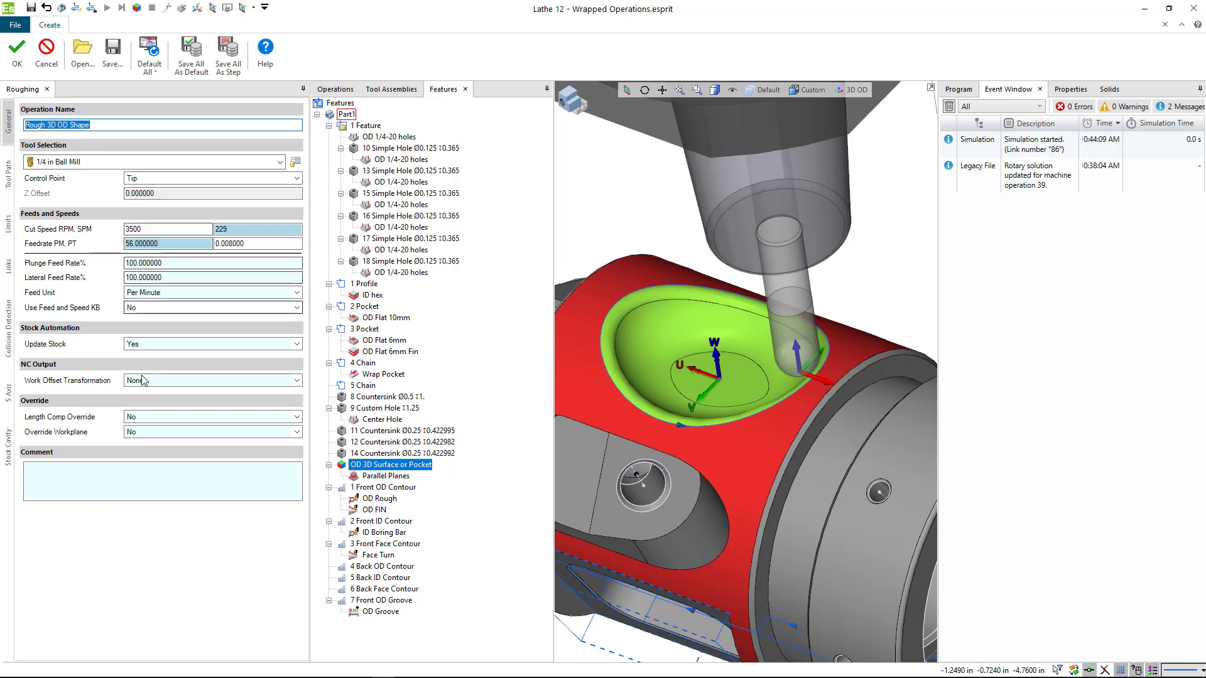
pyautogui.click(8, 174)
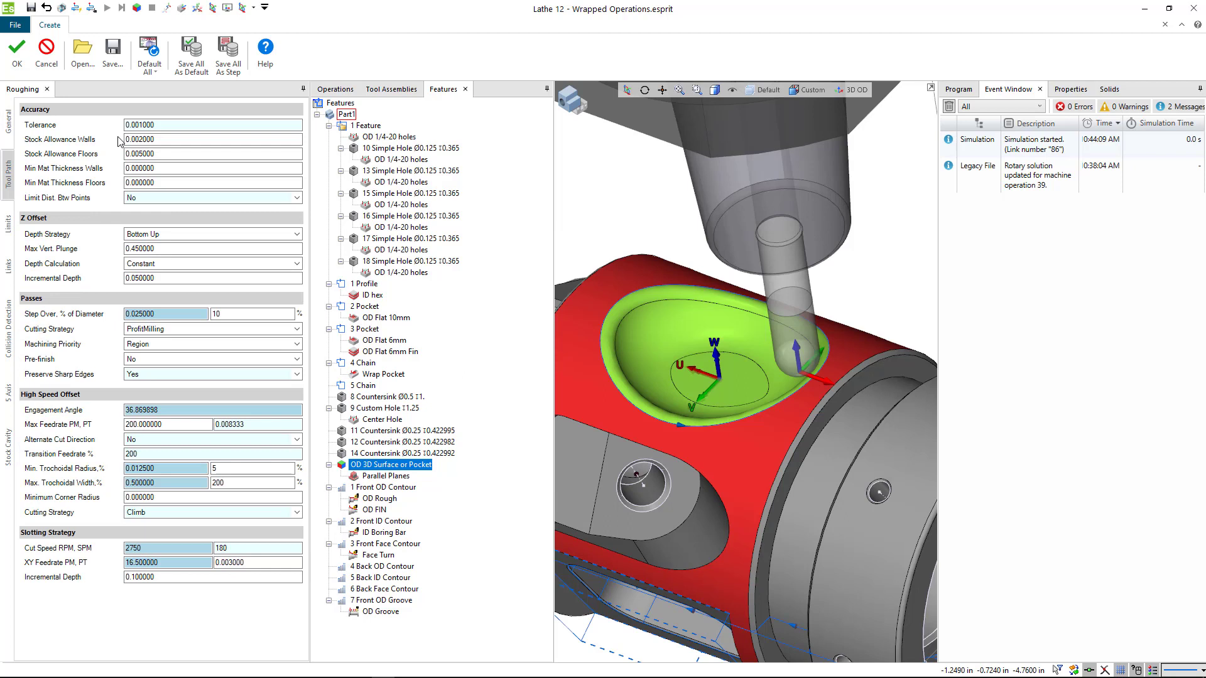
pyautogui.click(163, 139)
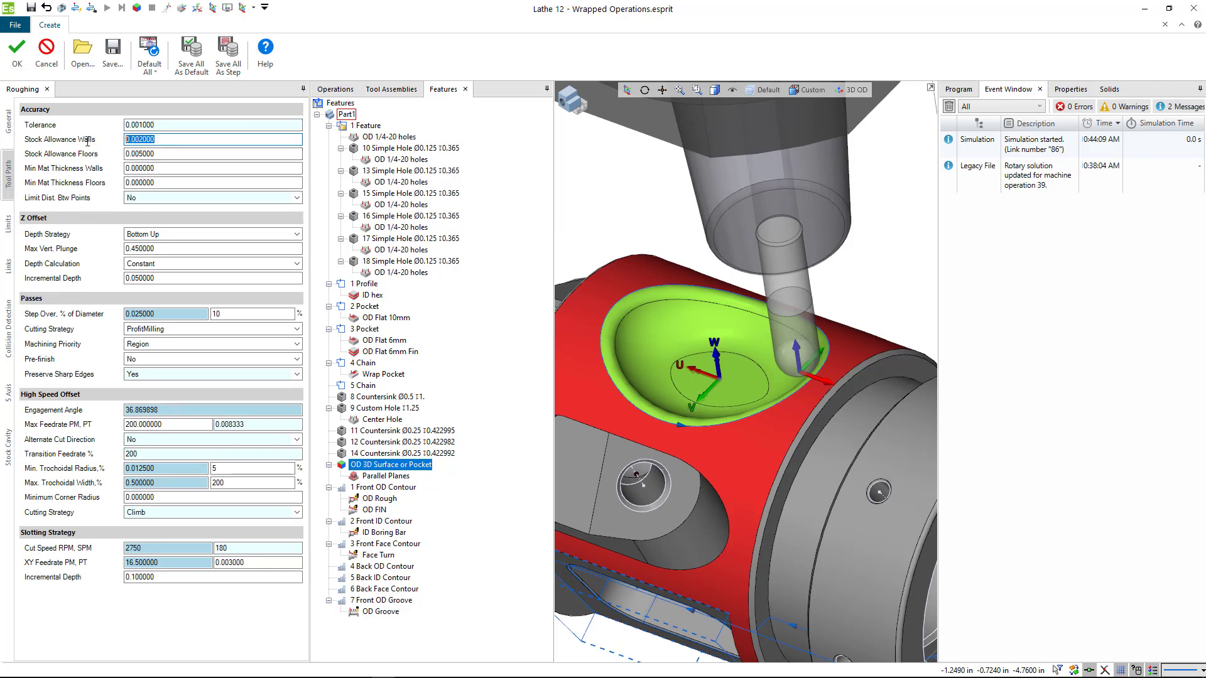
pyautogui.press('BackSpace')
pyautogui.write('.01')
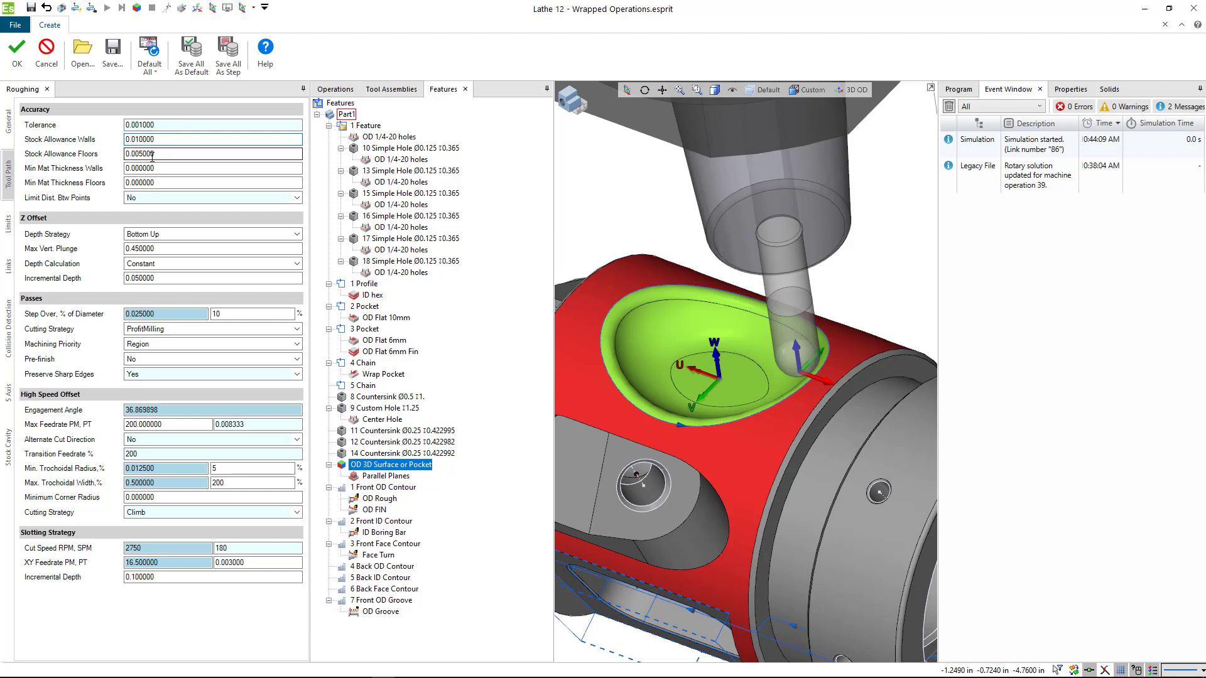
pyautogui.press('Tab')
pyautogui.press('BackSpace')
pyautogui.write('.0')
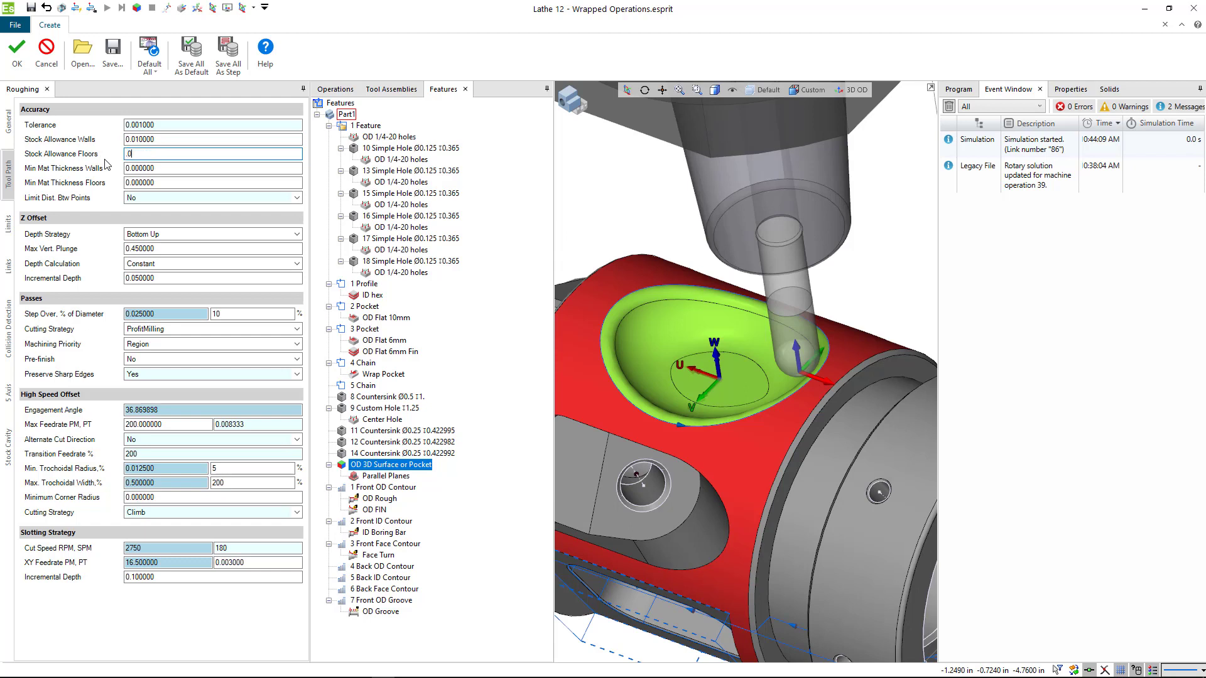
pyautogui.write('1')
pyautogui.press('Tab')
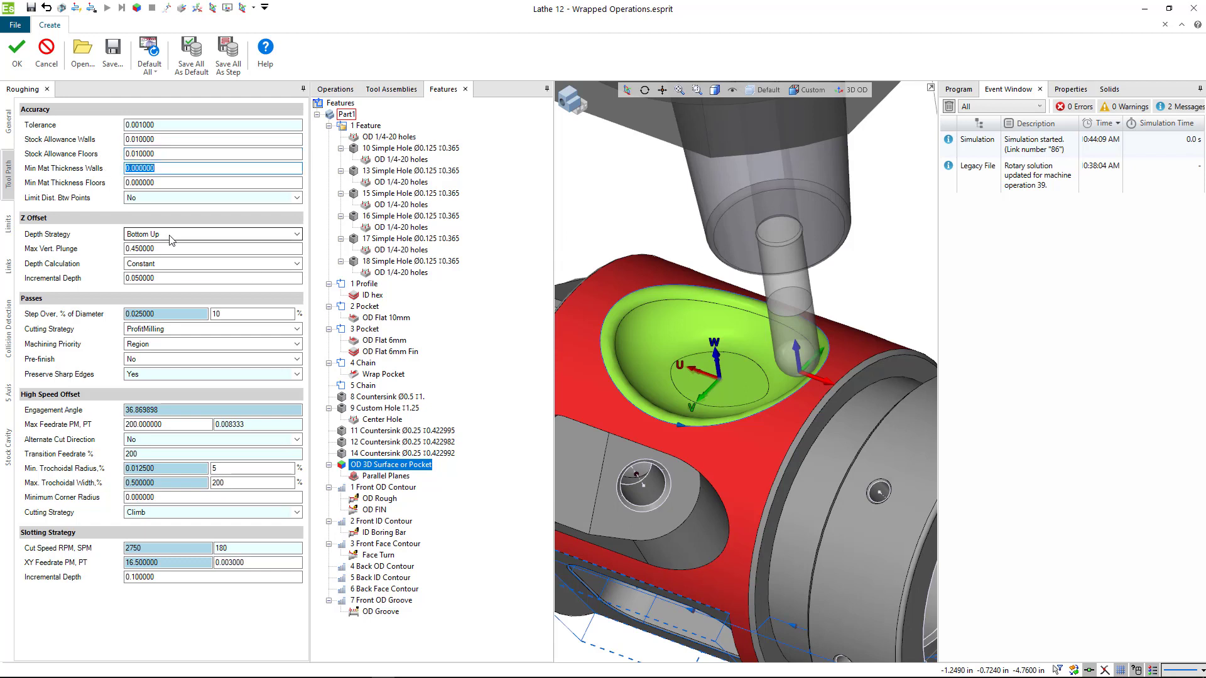
# Set the depth strategy to Top Down and the cutting strategy to Climb Inside Out
pyautogui.click(170, 239)
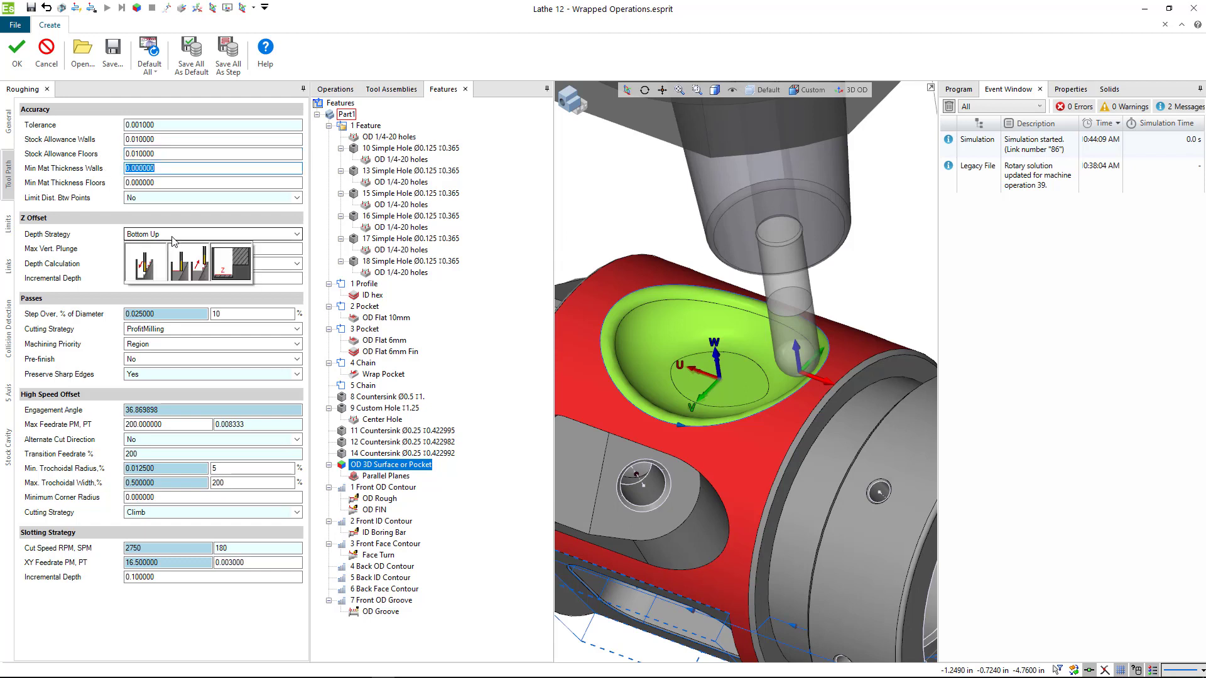
pyautogui.click(160, 270)
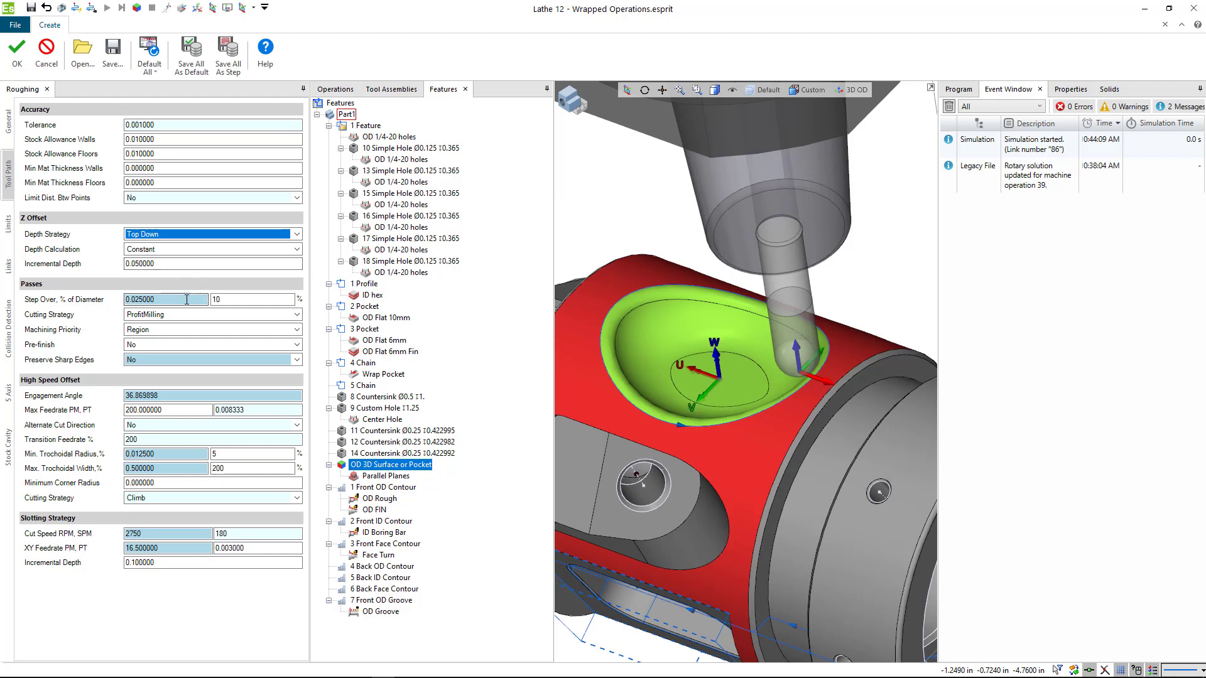
pyautogui.click(228, 299)
pyautogui.doubleClick(228, 300)
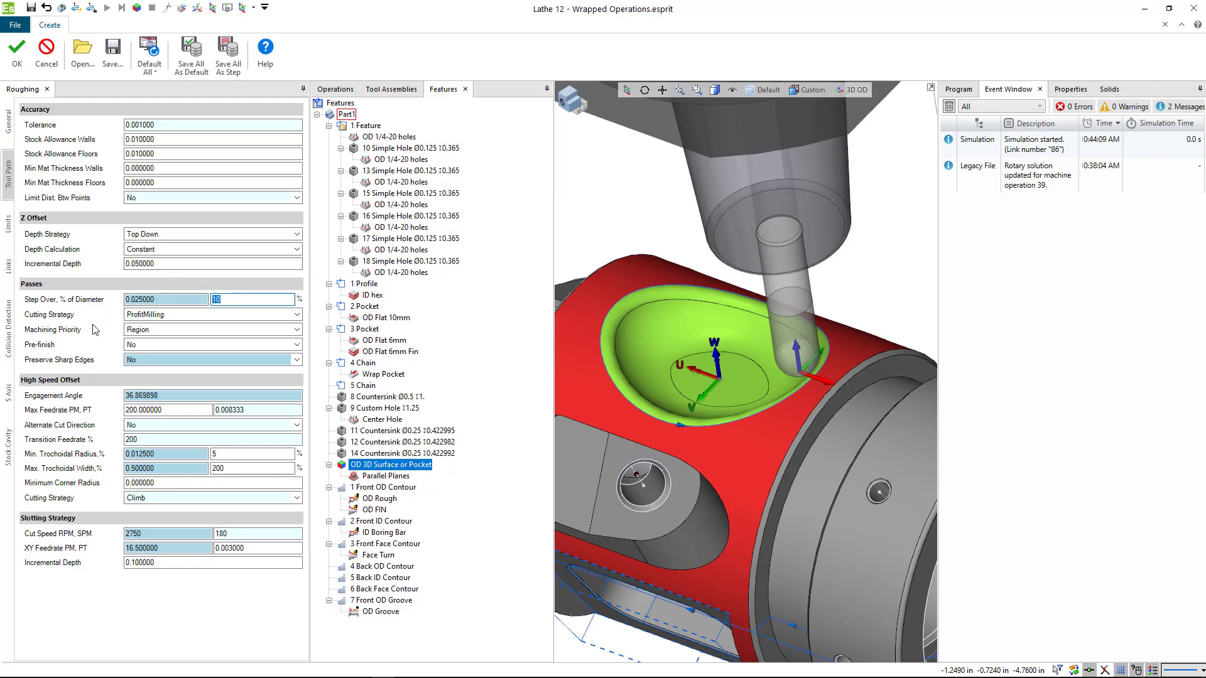
pyautogui.click(142, 315)
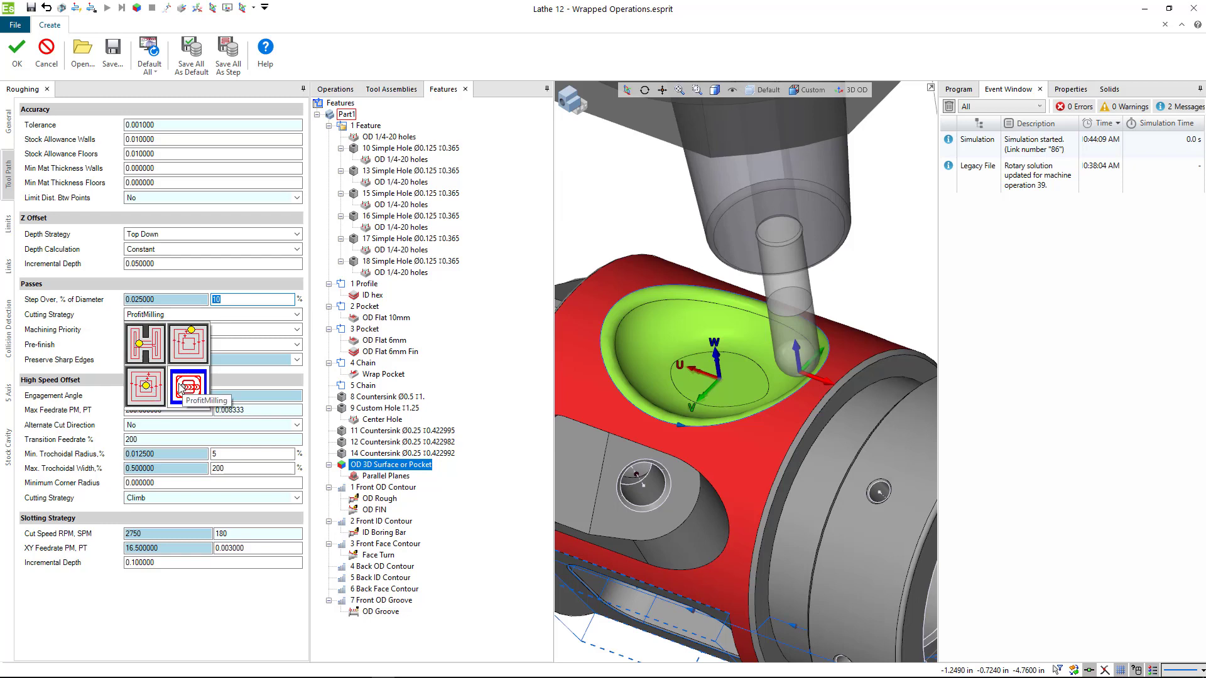
pyautogui.click(154, 388)
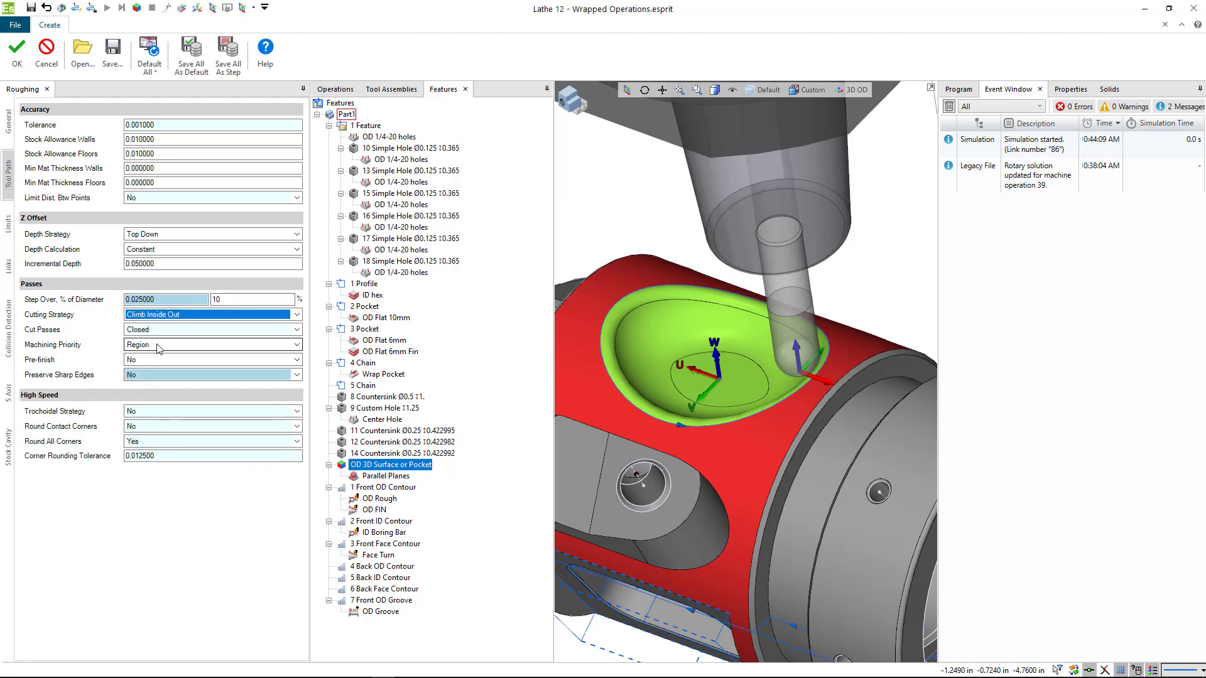
# Limit the roughing to the 5 Chain boundary at Contact Point on Profile, check Links and Collision Detection, confirm with OK
pyautogui.click(8, 224)
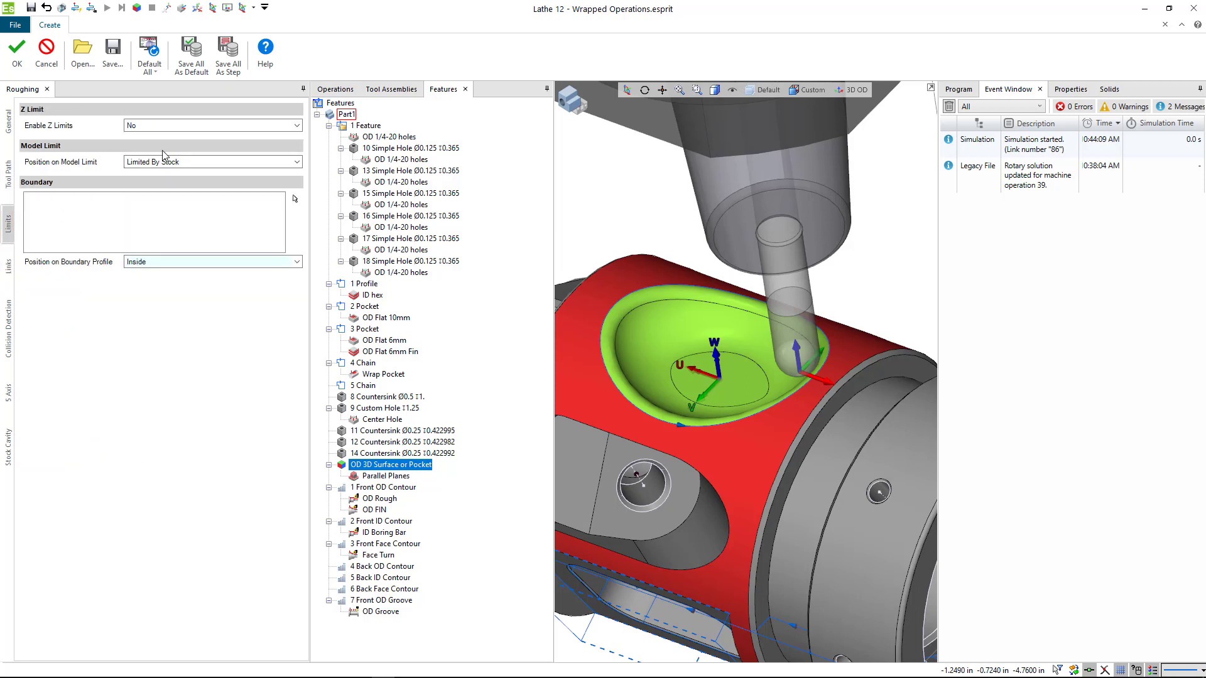
pyautogui.click(136, 232)
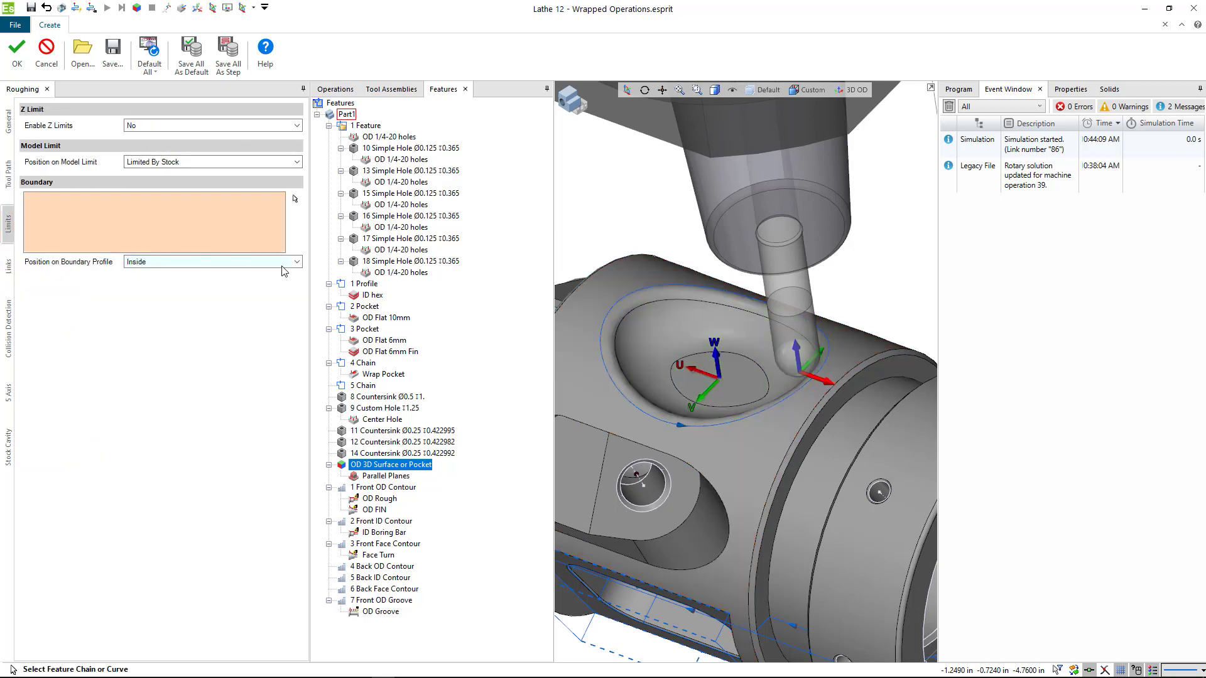
pyautogui.click(599, 303)
pyautogui.click(157, 262)
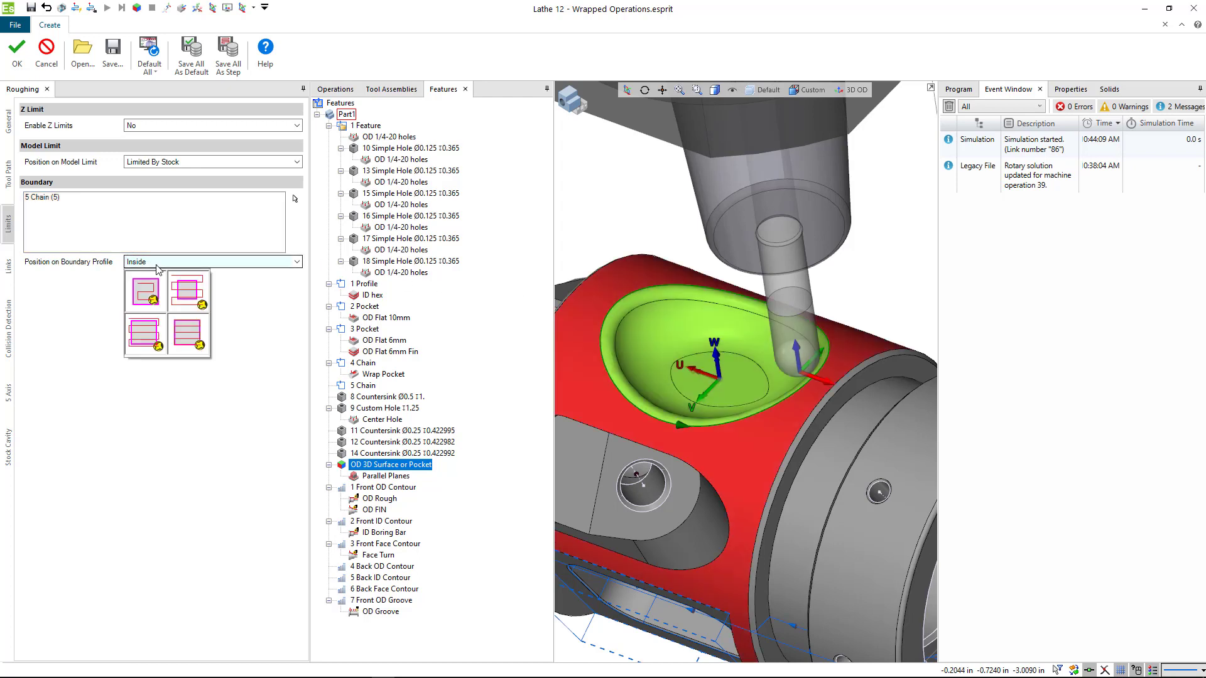
pyautogui.click(156, 337)
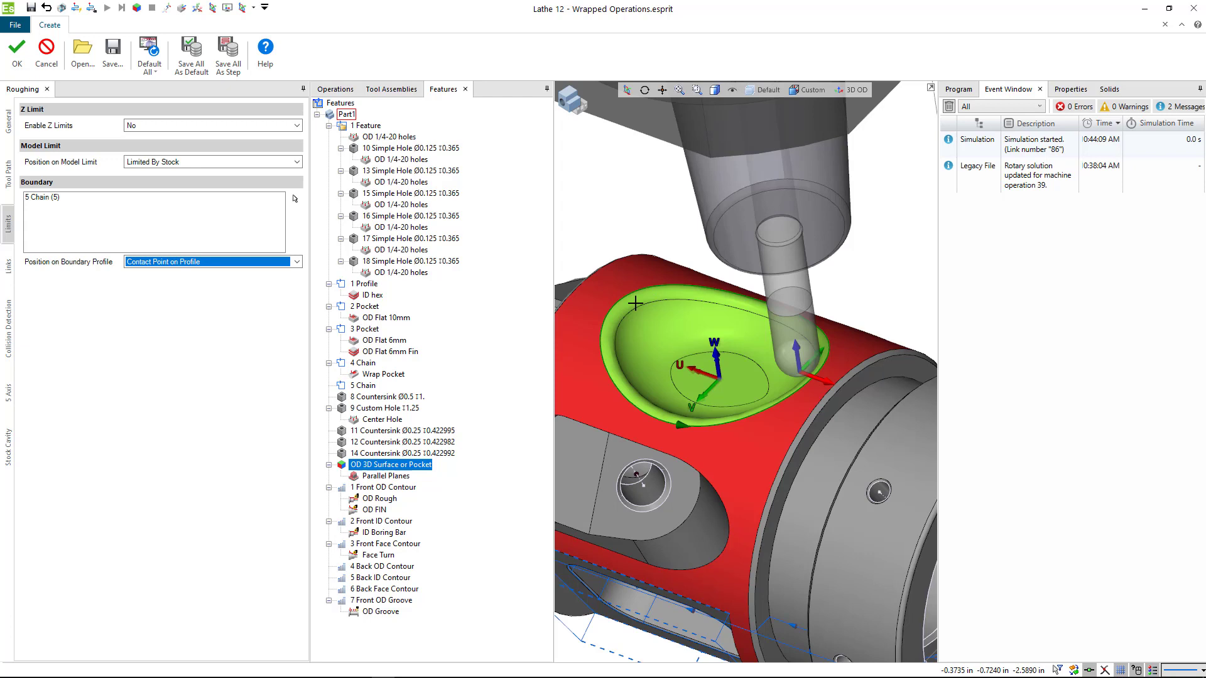
pyautogui.click(9, 266)
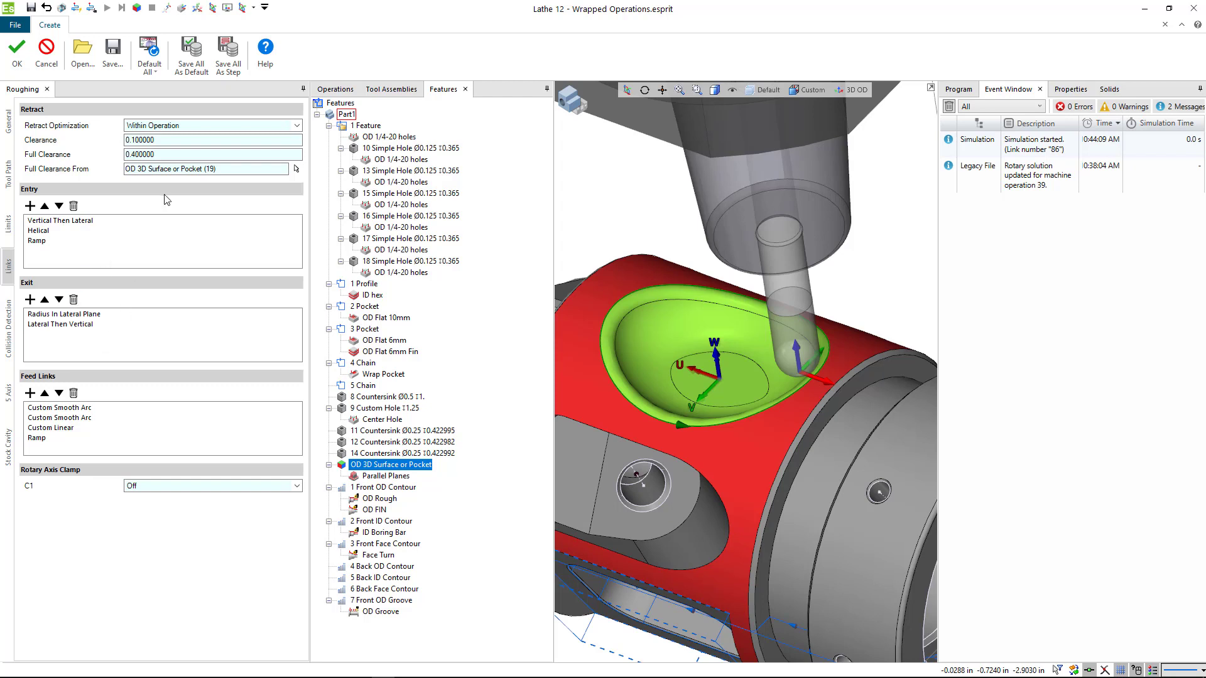
pyautogui.click(9, 326)
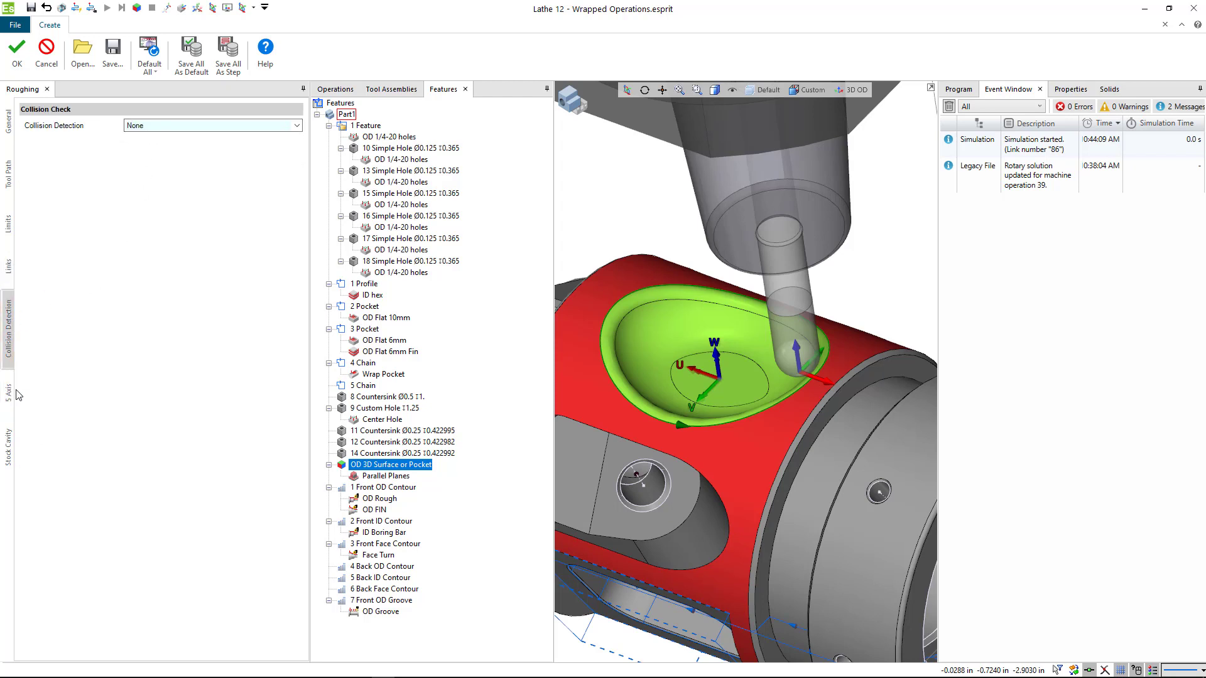
pyautogui.click(17, 61)
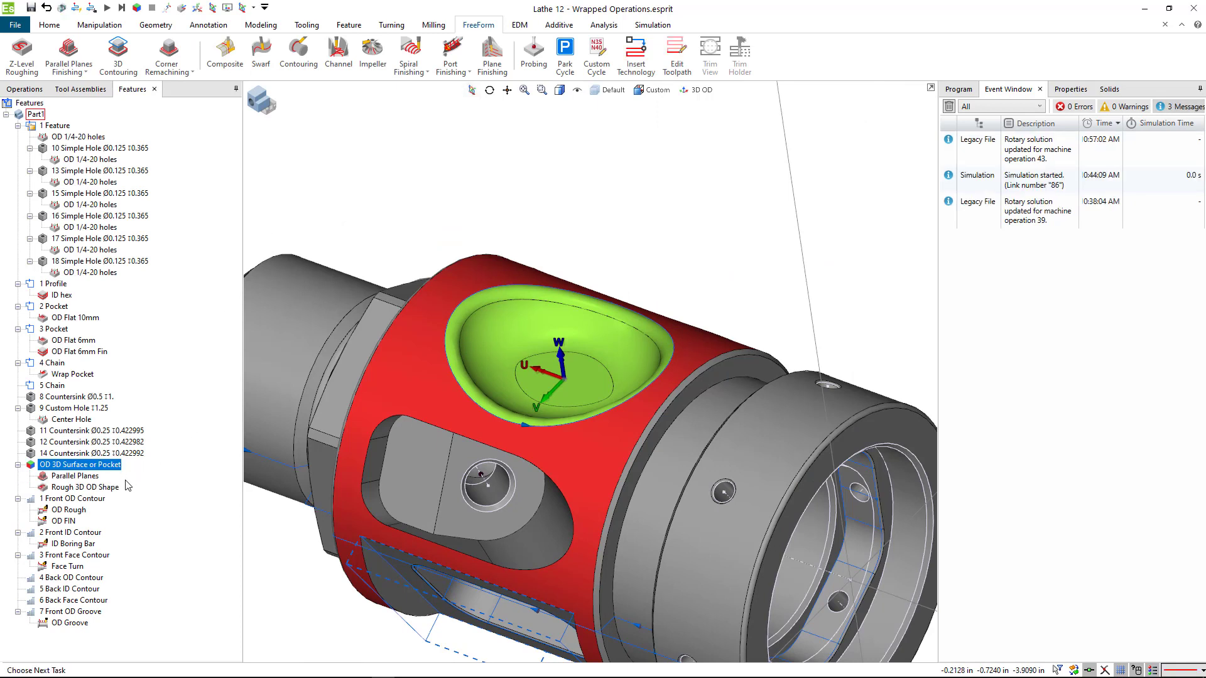
# Display the Rough 3D OD Shape toolpath and orbit the part to inspect its depth
pyautogui.click(116, 488)
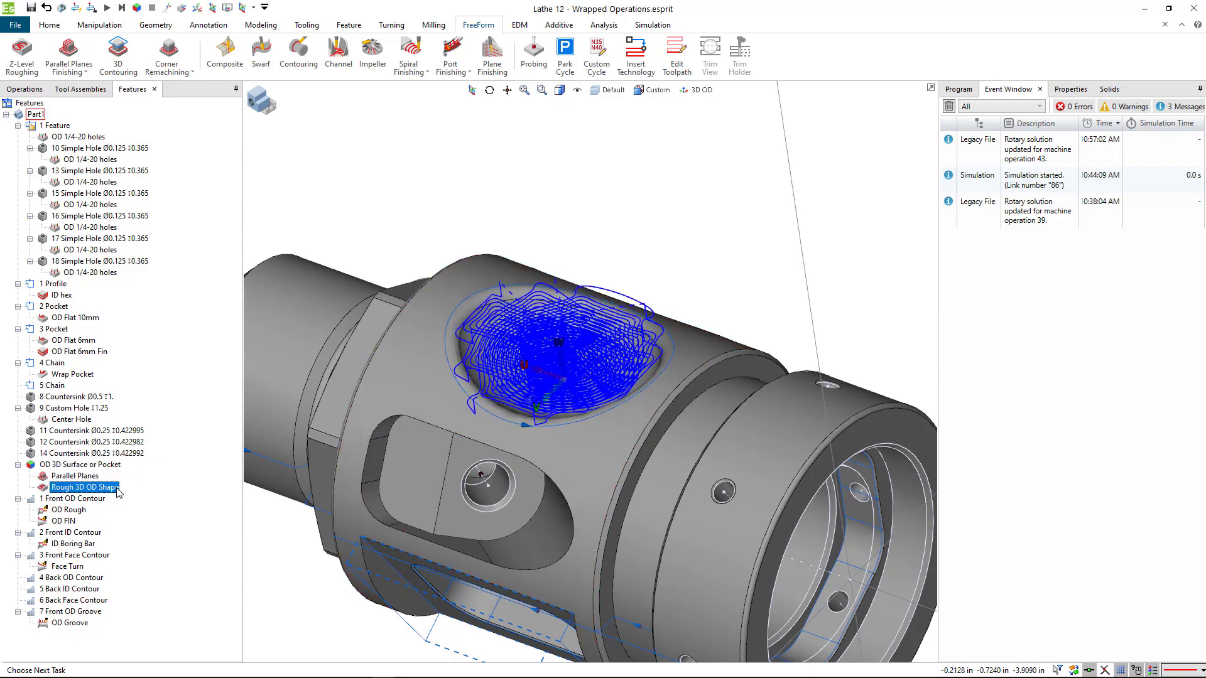
pyautogui.scroll(2, 533, 366)
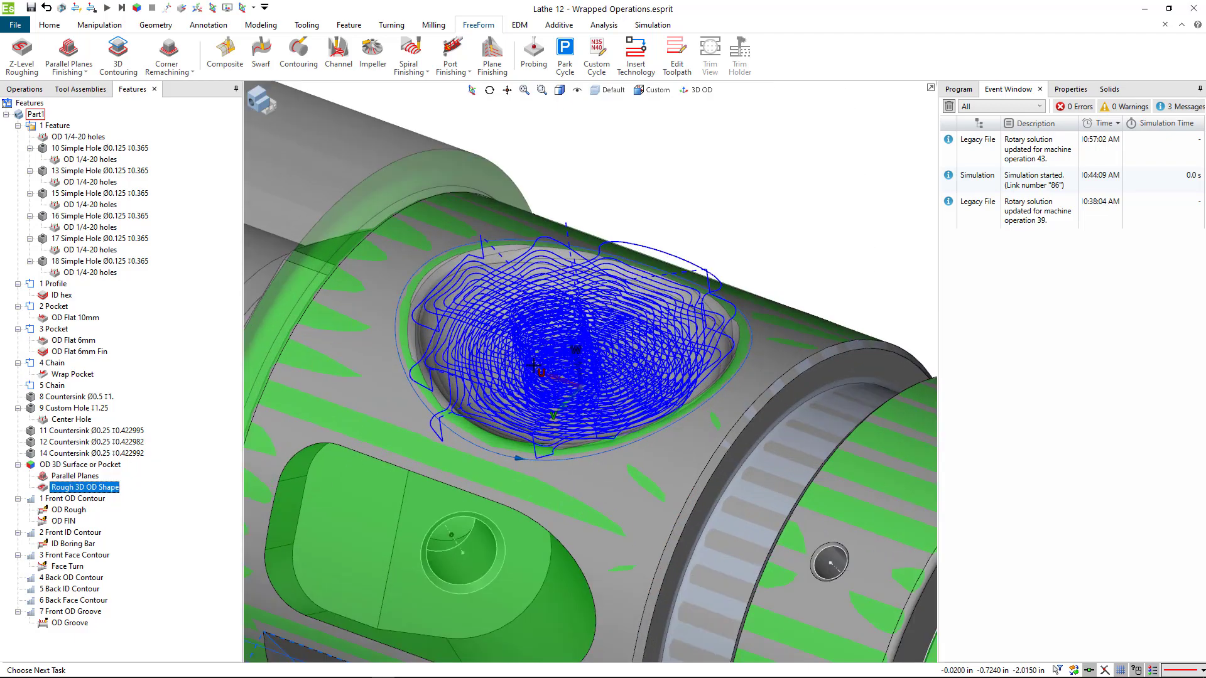
pyautogui.moveTo(565, 387); pyautogui.dragTo(568, 344, button='middle')
pyautogui.moveTo(503, 370); pyautogui.dragTo(311, 455, button='middle')
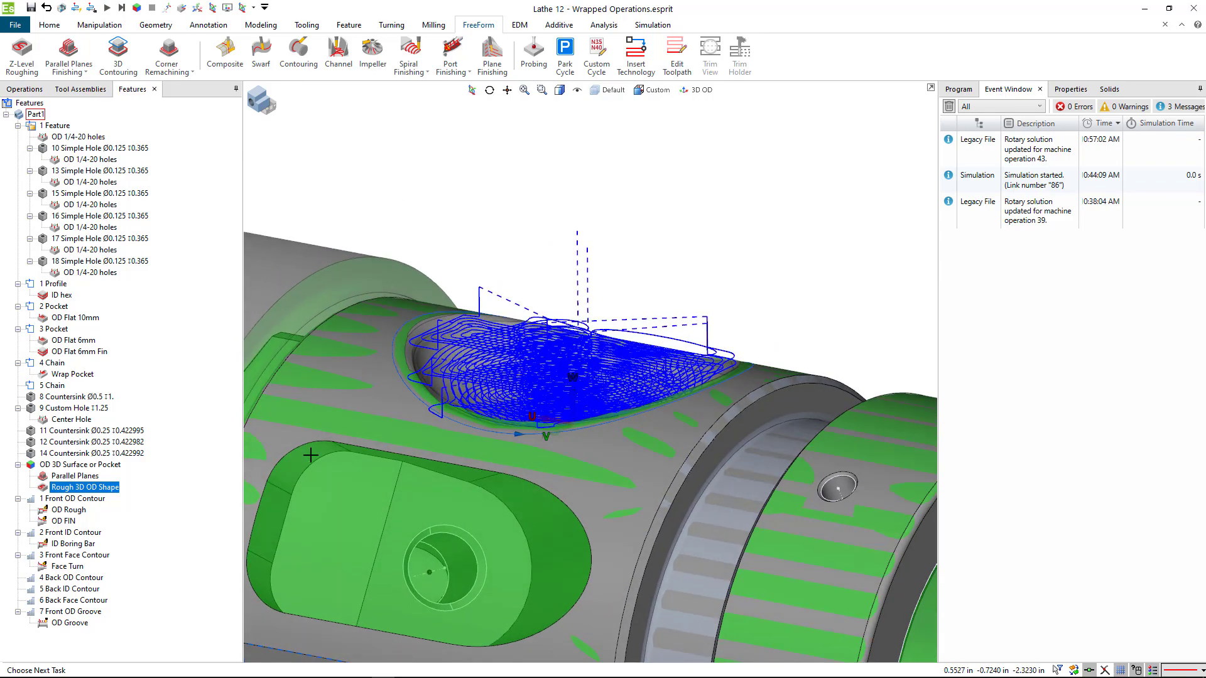
# Show the operations list, with Rough 3D OD Shape as operation 18 before Parallel Planes
pyautogui.click(25, 92)
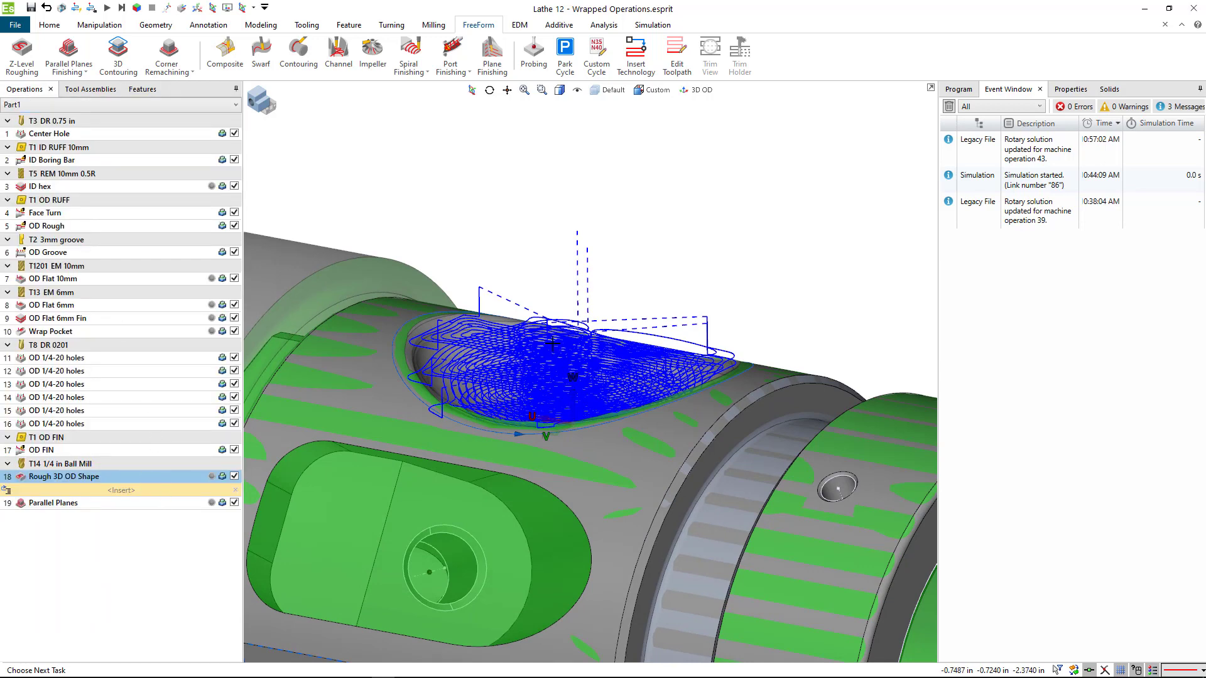
pyautogui.scroll(-3, 617, 312)
pyautogui.scroll(-3, 617, 312)
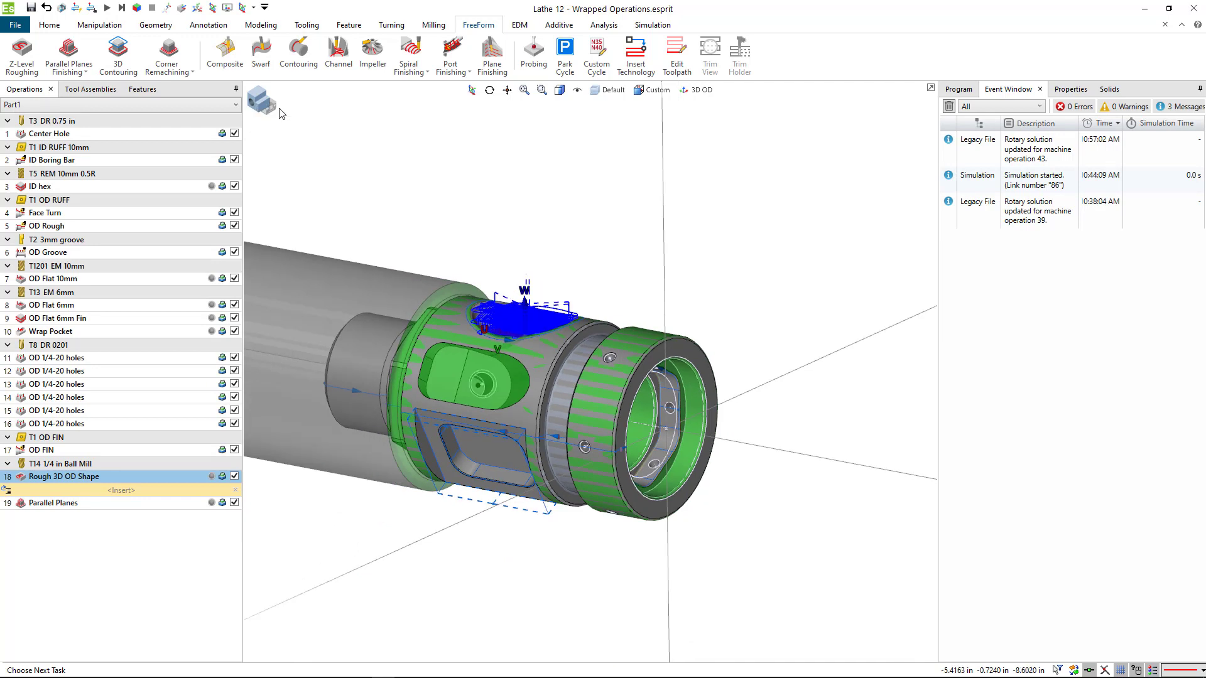
# Hide the roughing preview, select Rough 3D OD Shape in the Program list, and show Simulation controls
pyautogui.click(280, 113)
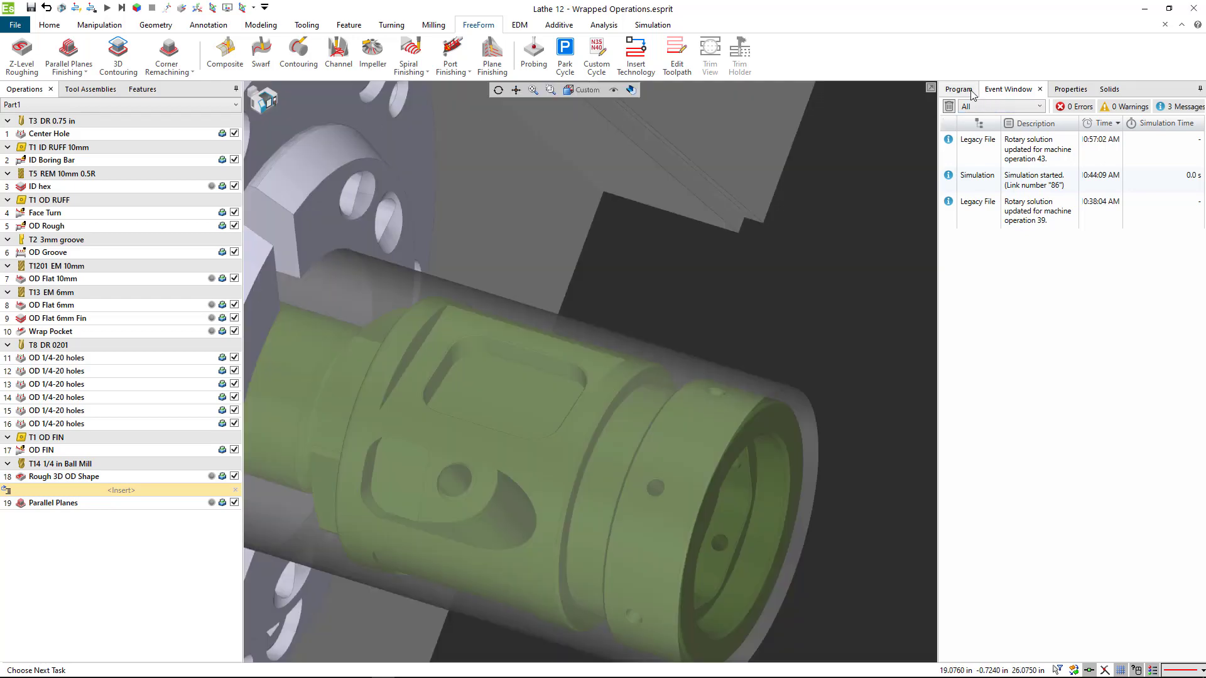
pyautogui.click(959, 89)
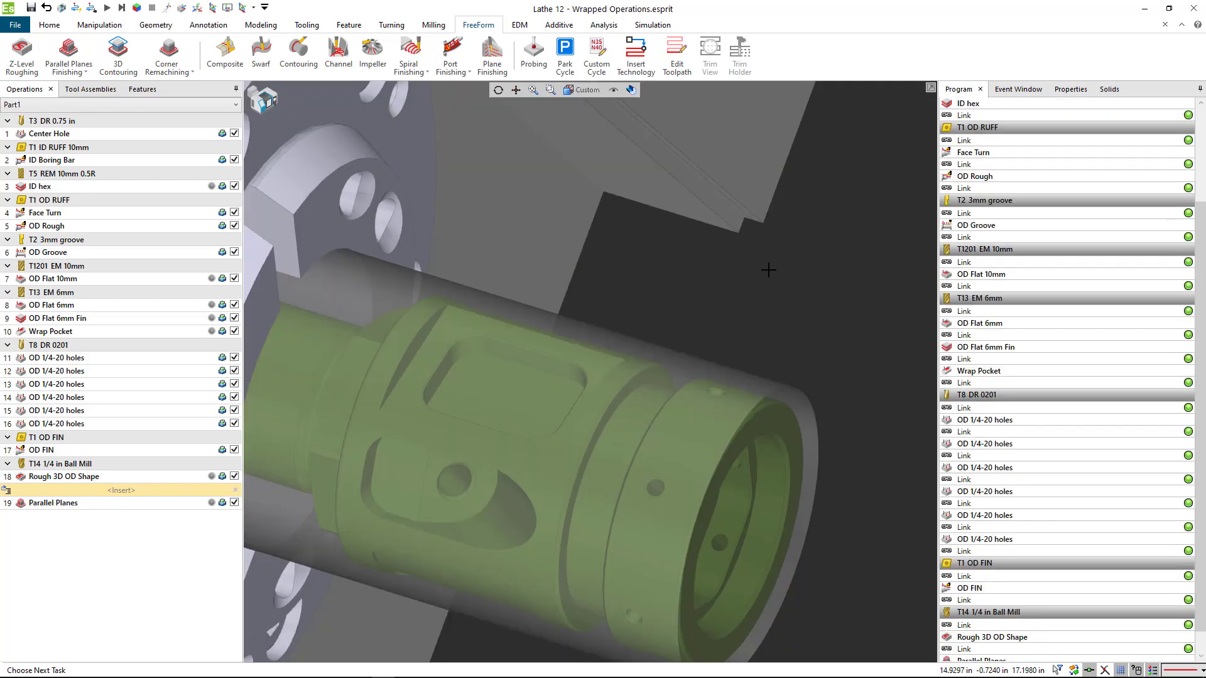
pyautogui.scroll(-4, 769, 308)
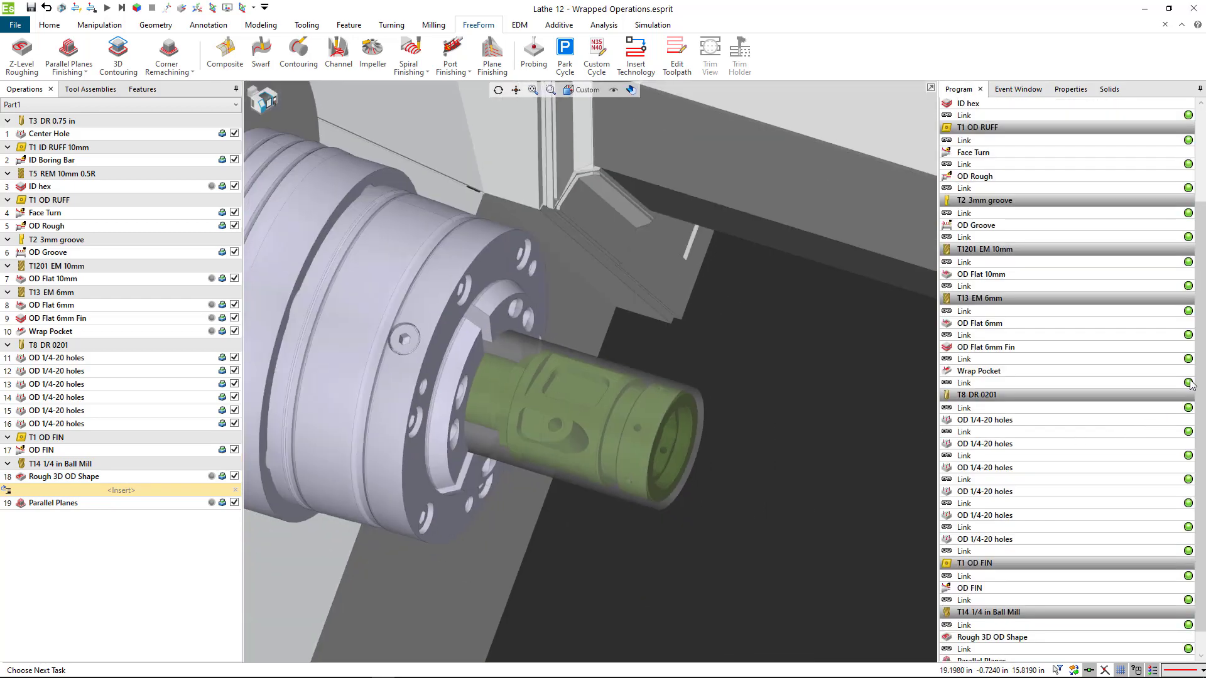
pyautogui.scroll(-1, 1203, 434)
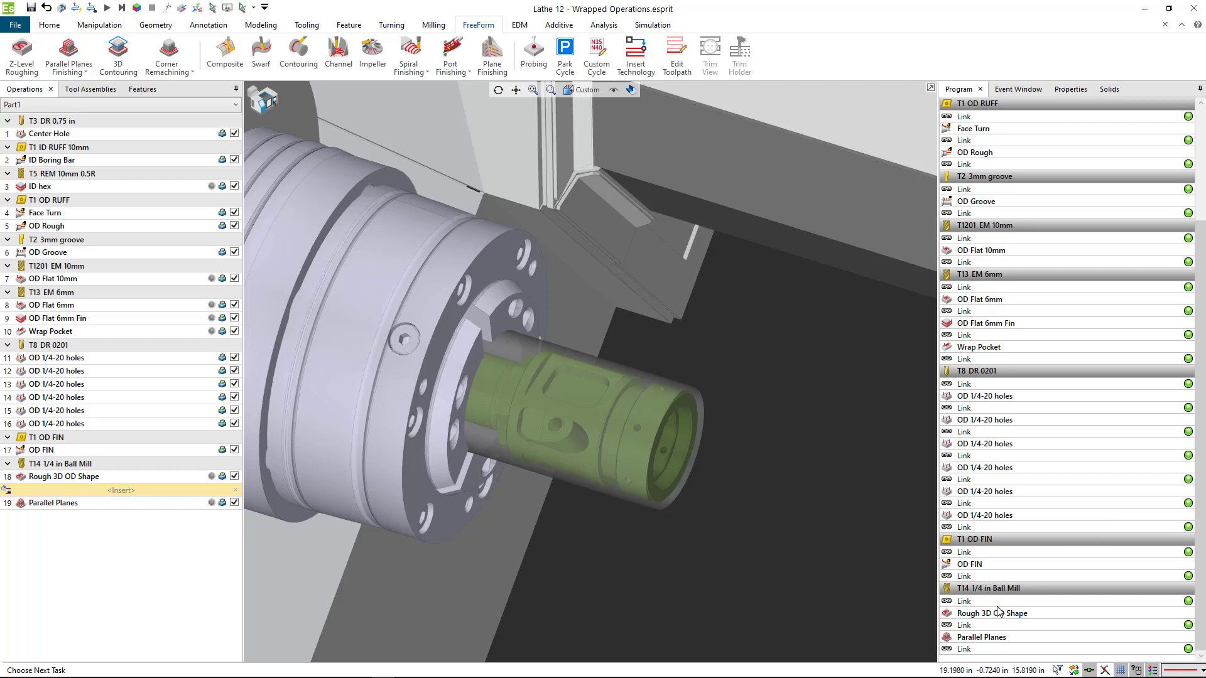
pyautogui.moveTo(997, 606)
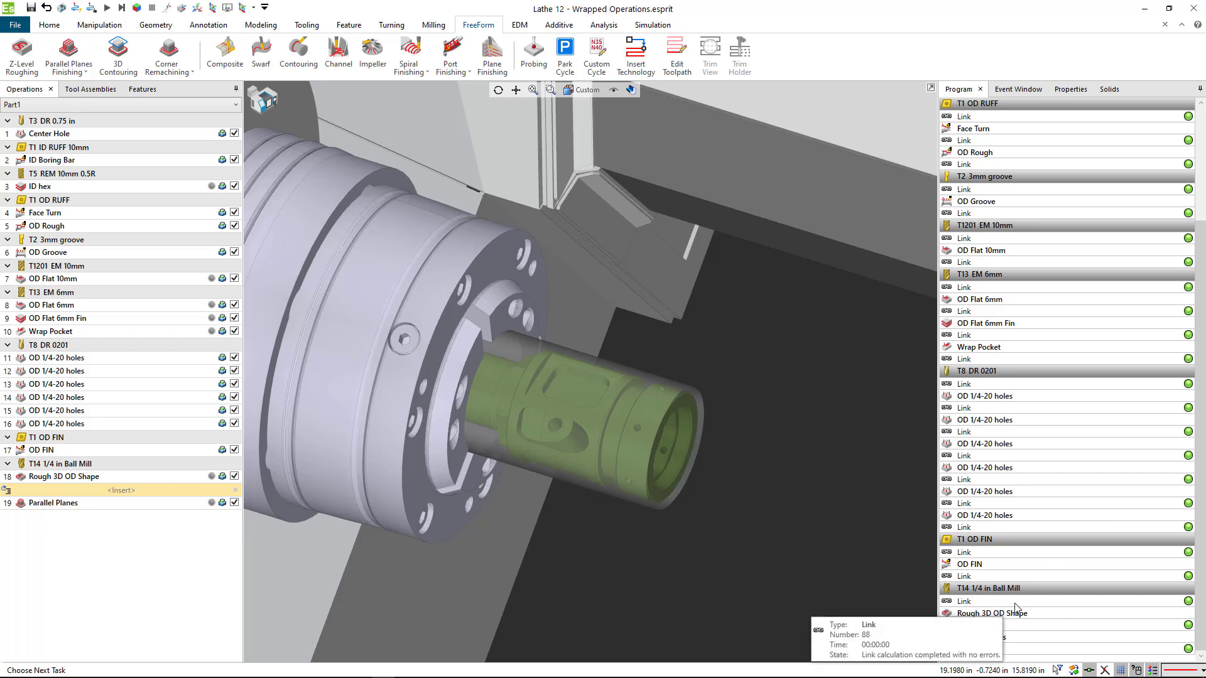
pyautogui.click(1012, 612)
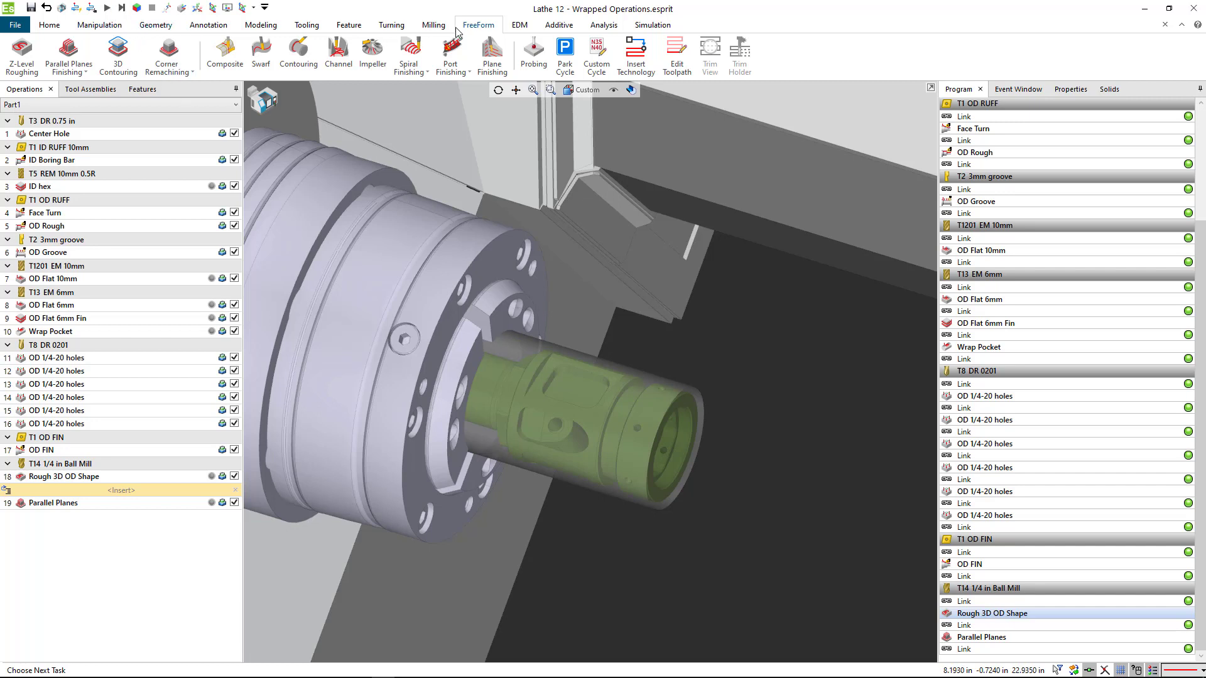
pyautogui.click(651, 28)
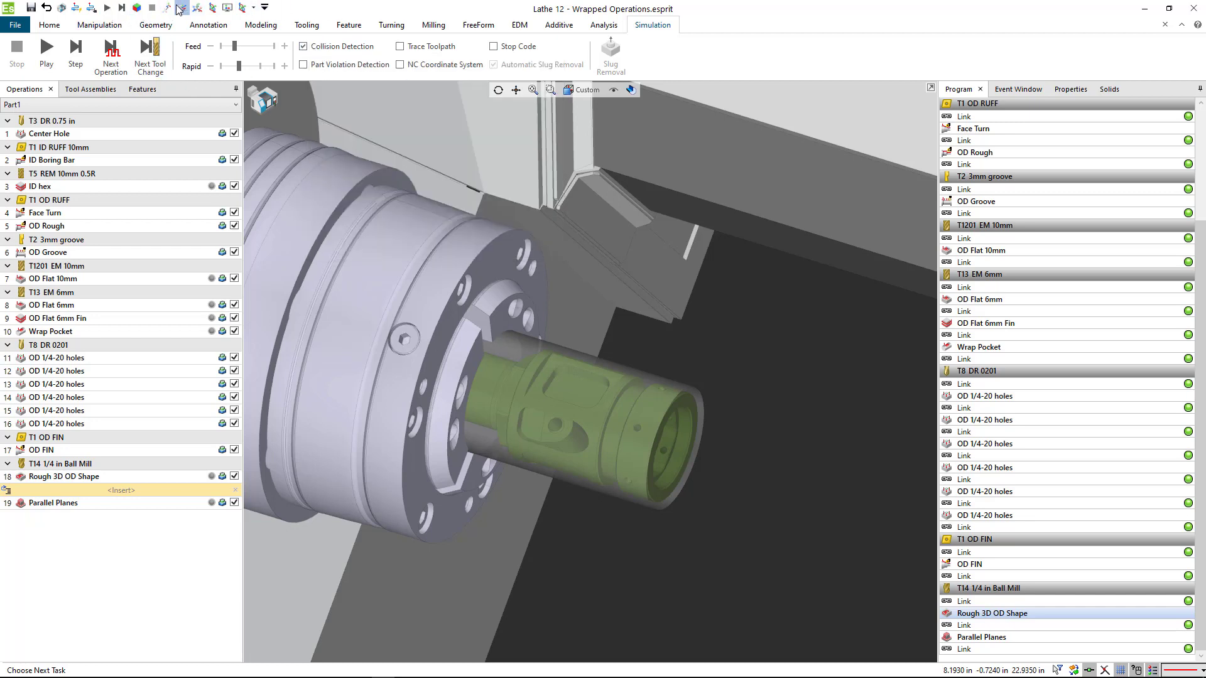
# Start simulating from Rough 3D OD Shape, dismissing the stray popup menu
pyautogui.rightClick(54, 60)
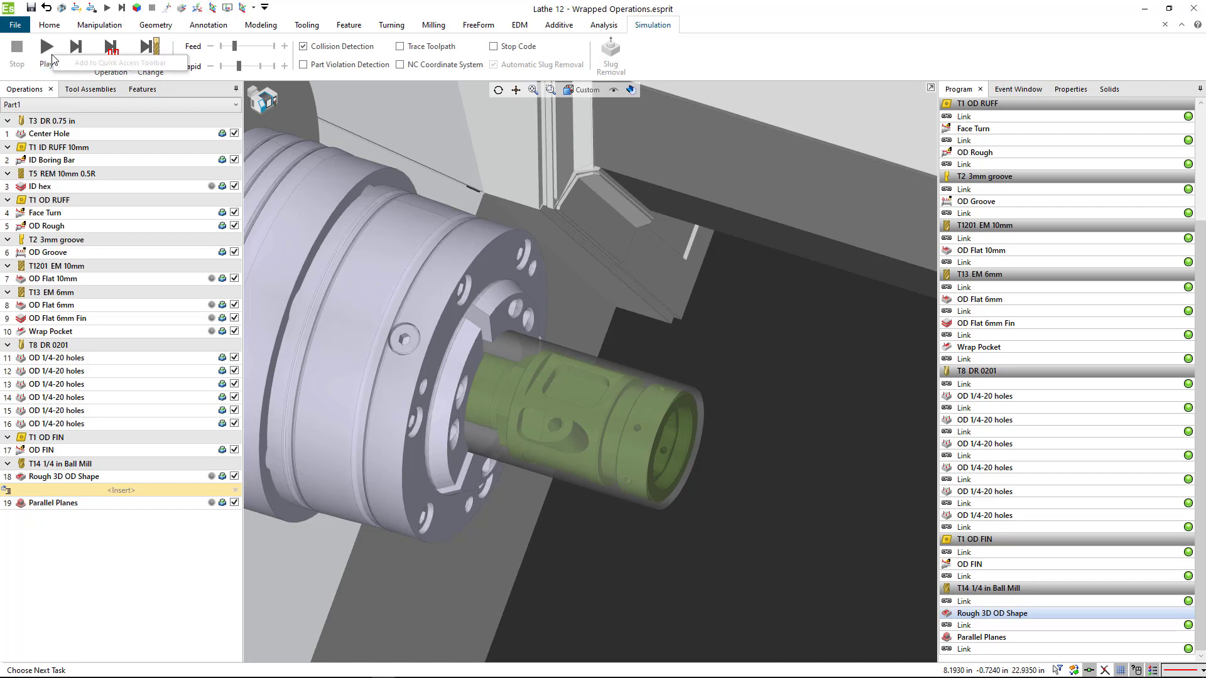
pyautogui.click(48, 51)
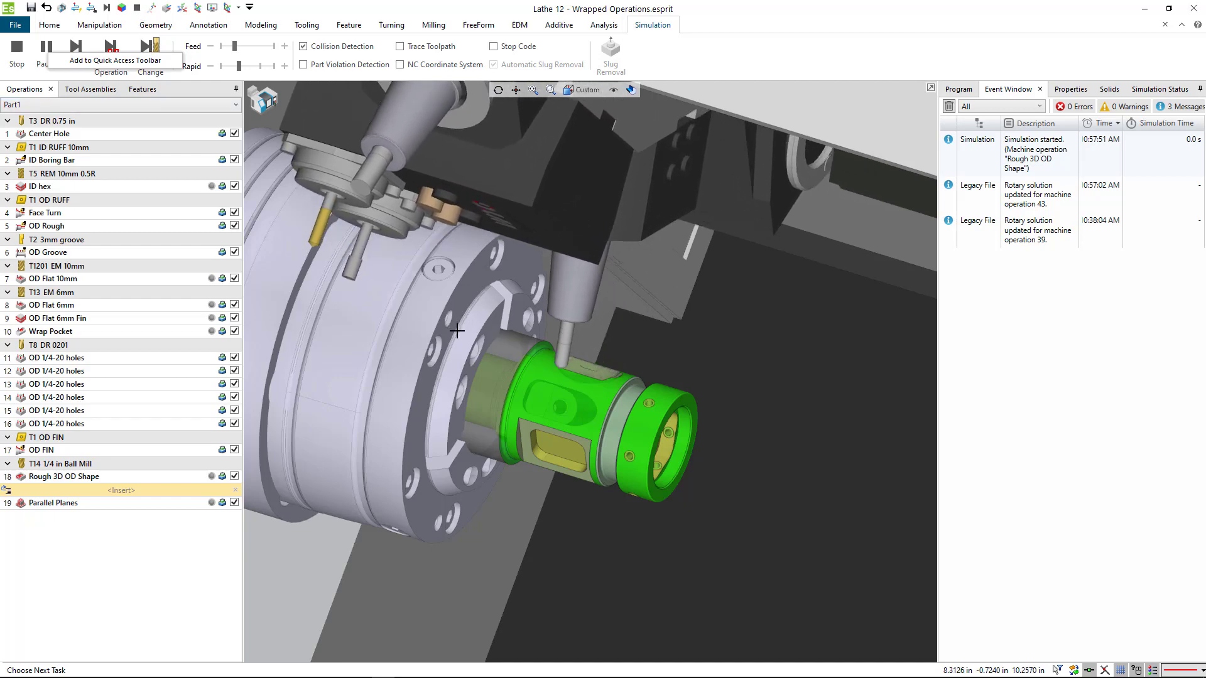
pyautogui.click(520, 25)
pyautogui.click(559, 25)
pyautogui.click(652, 25)
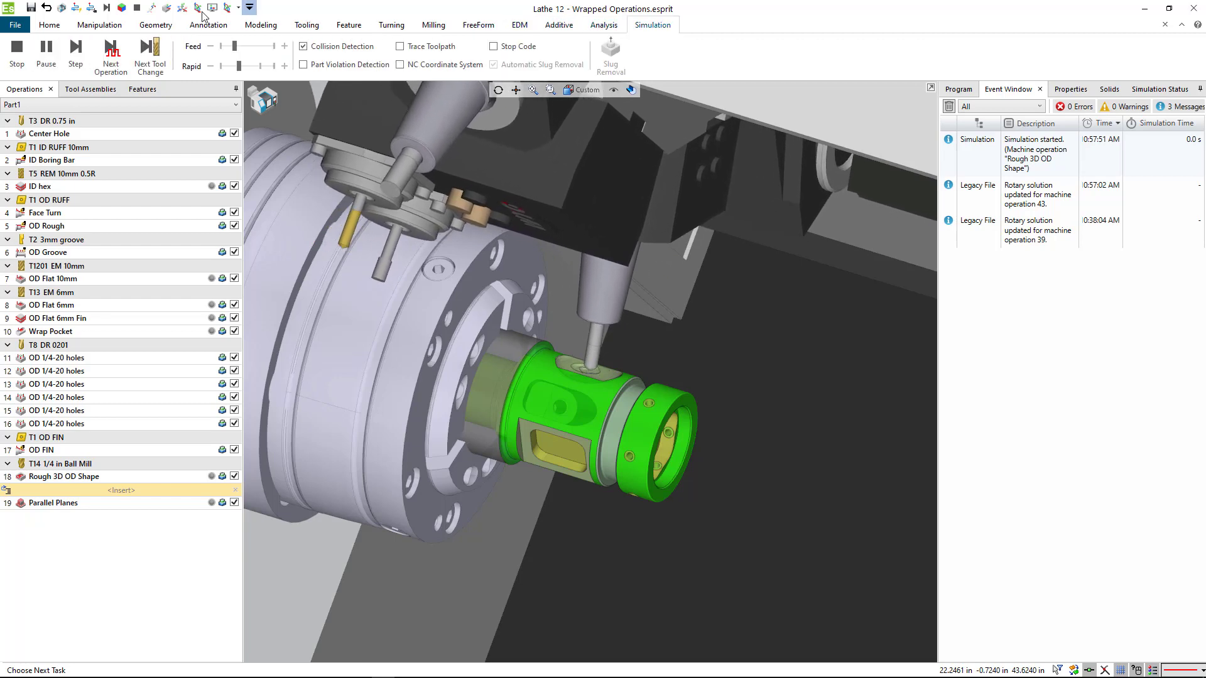
# Stop and restart the simulation, zooming in to watch the ball mill clear the OD pocket
pyautogui.click(138, 8)
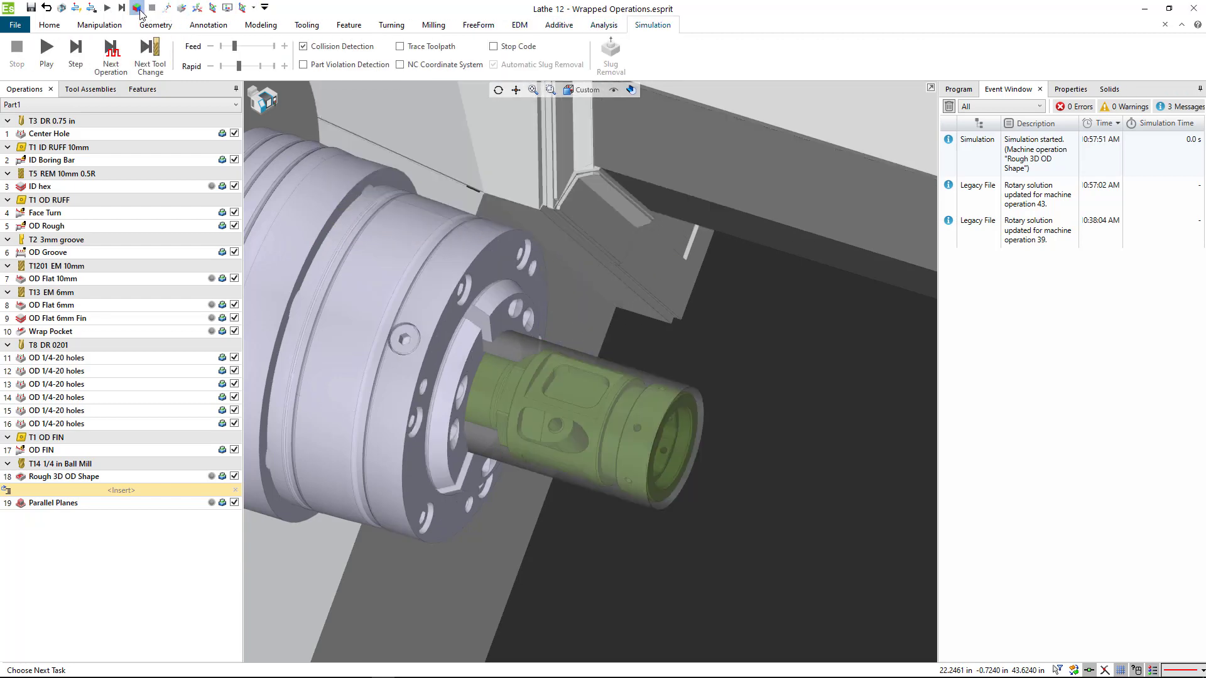
pyautogui.click(138, 9)
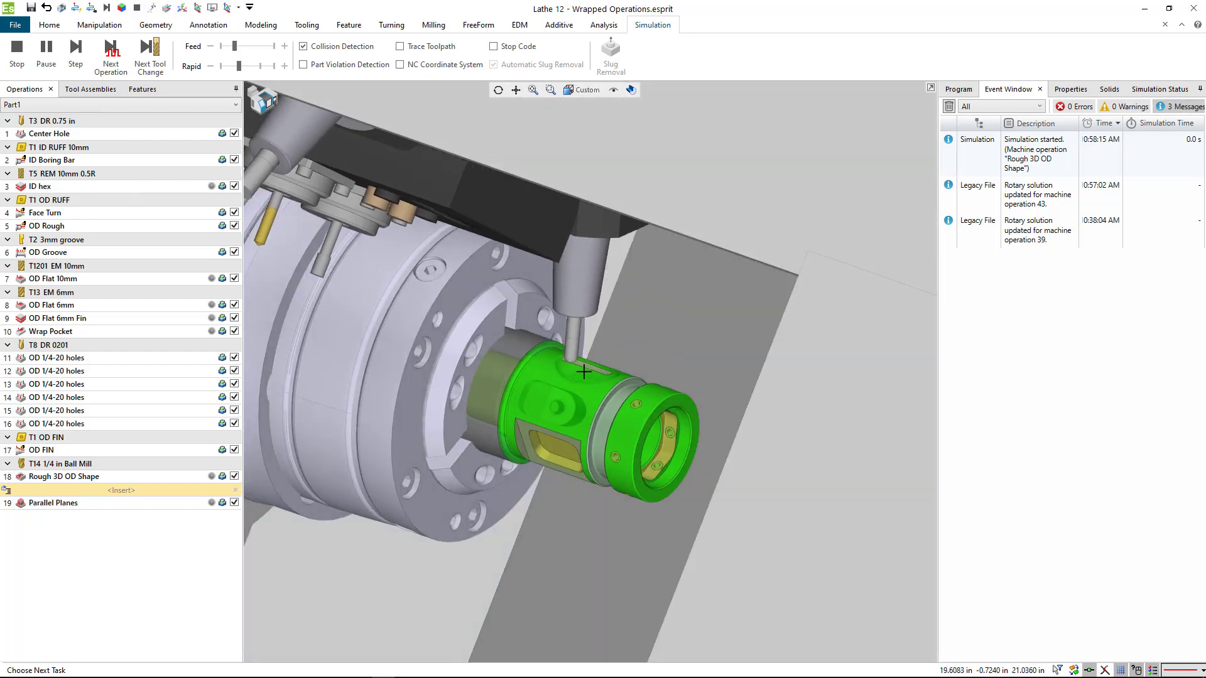
pyautogui.scroll(5, 584, 372)
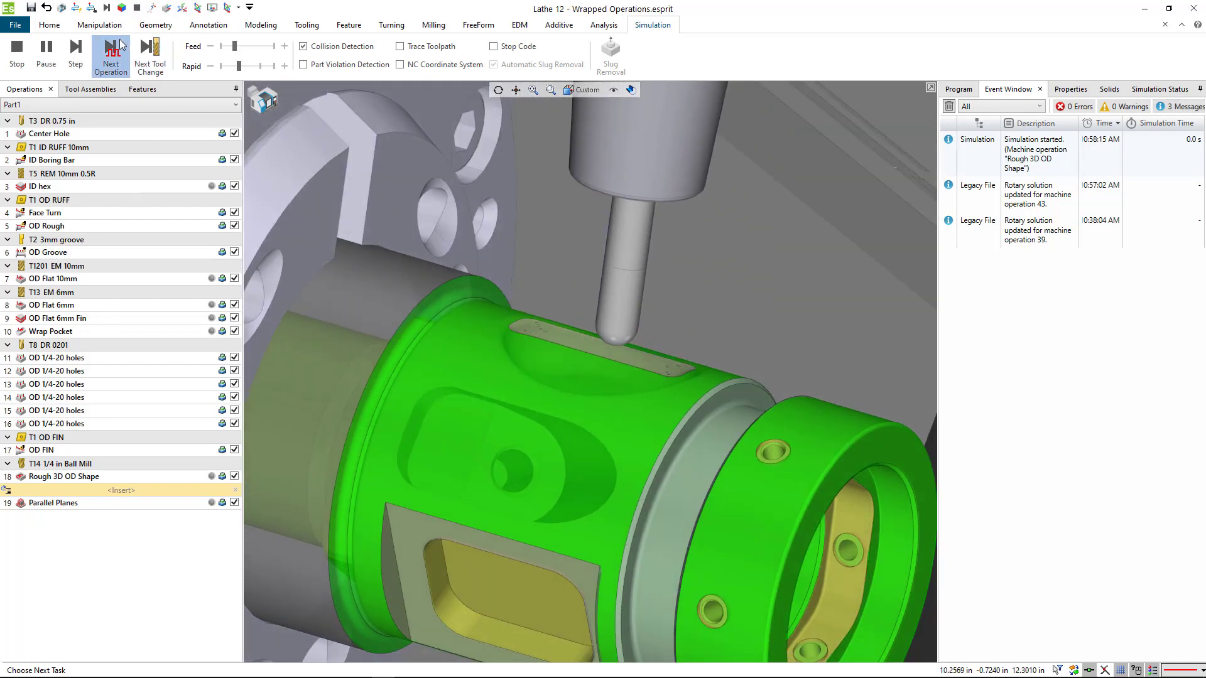
pyautogui.click(100, 24)
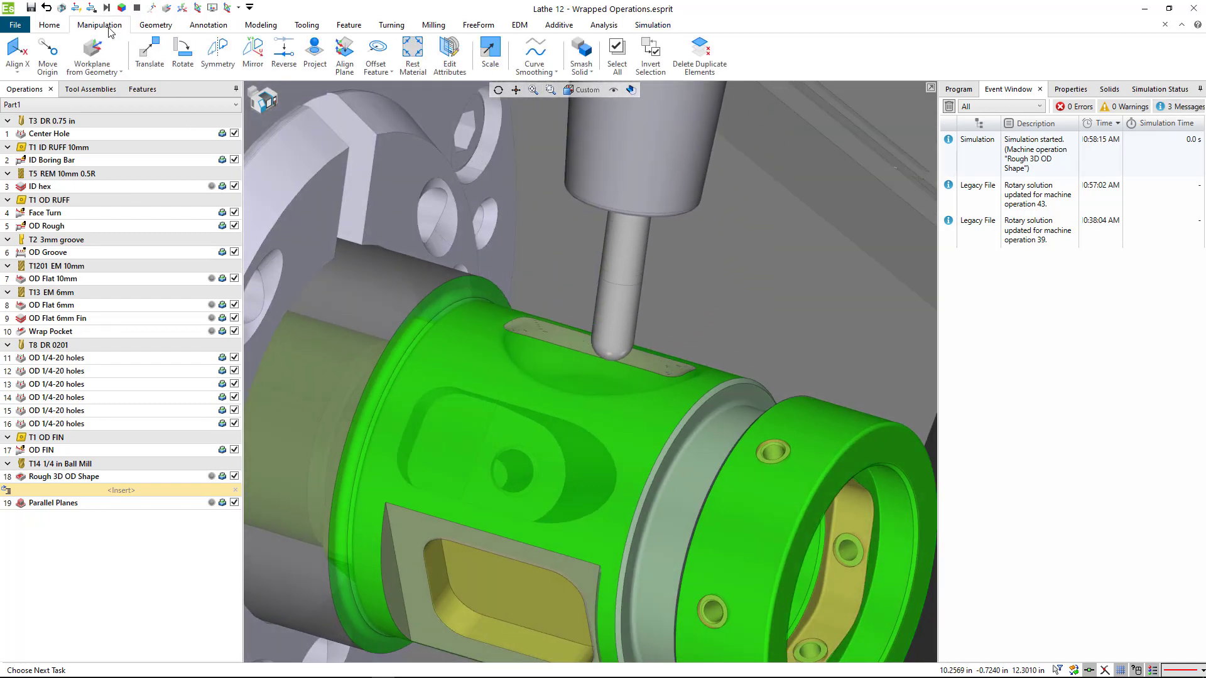
pyautogui.click(137, 8)
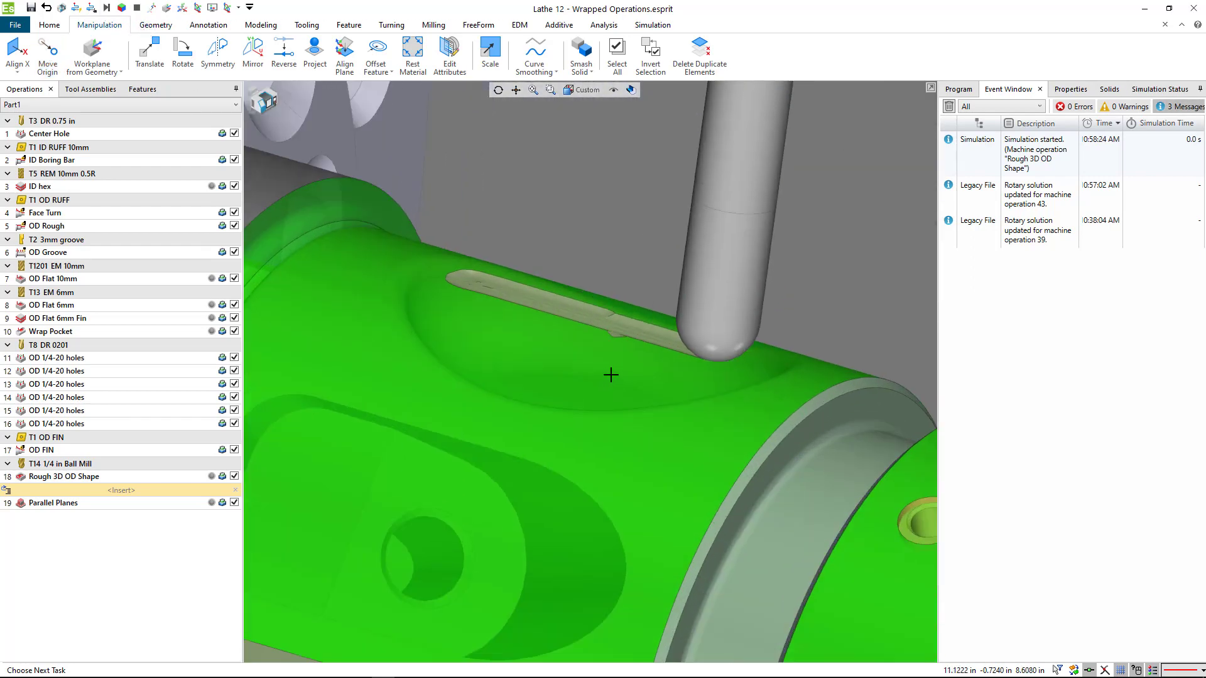
pyautogui.scroll(-5, 610, 375)
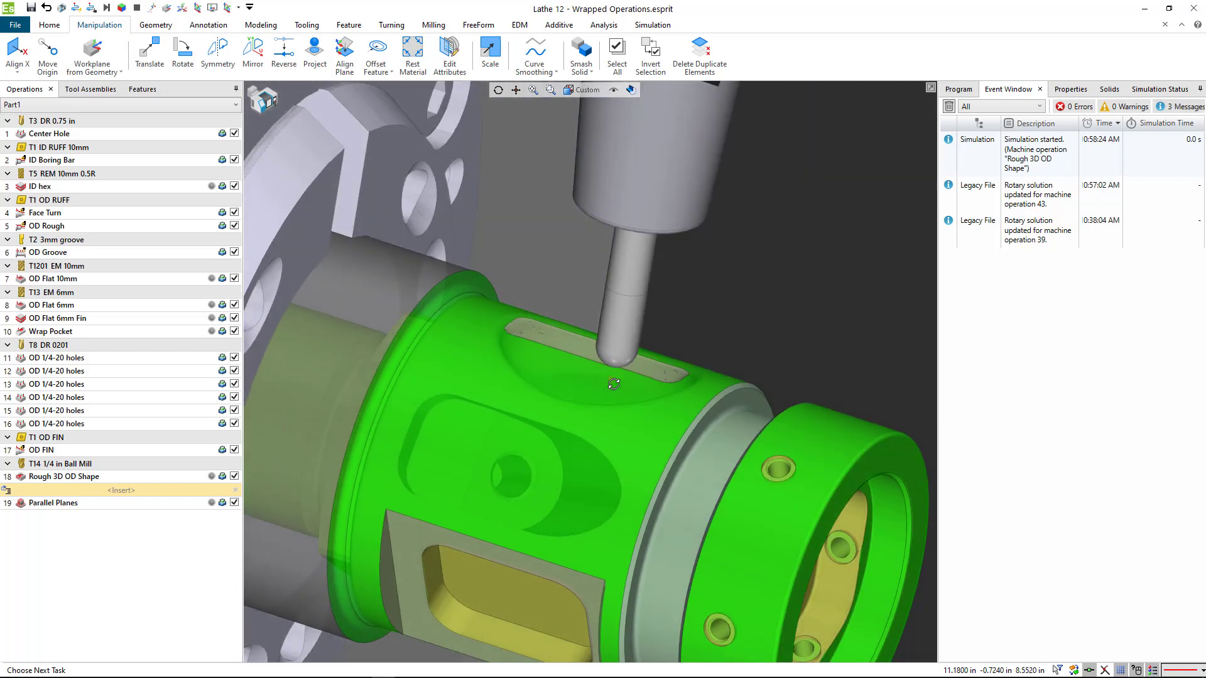
pyautogui.click(653, 24)
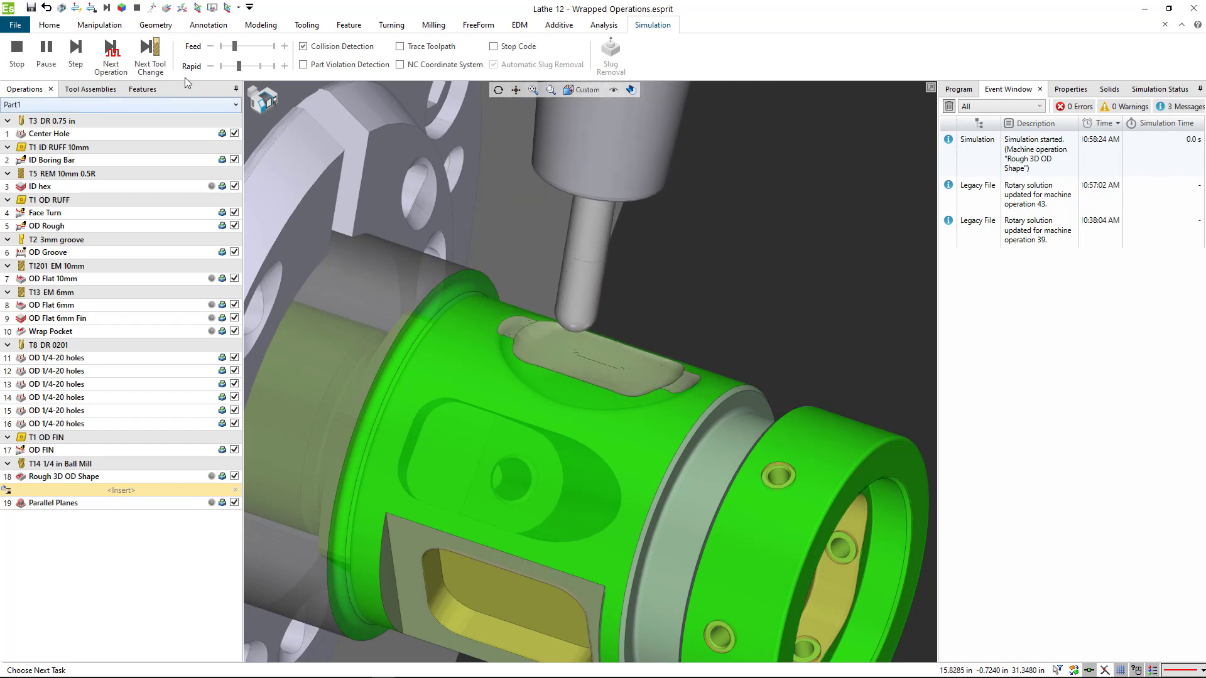
pyautogui.rightClick(157, 64)
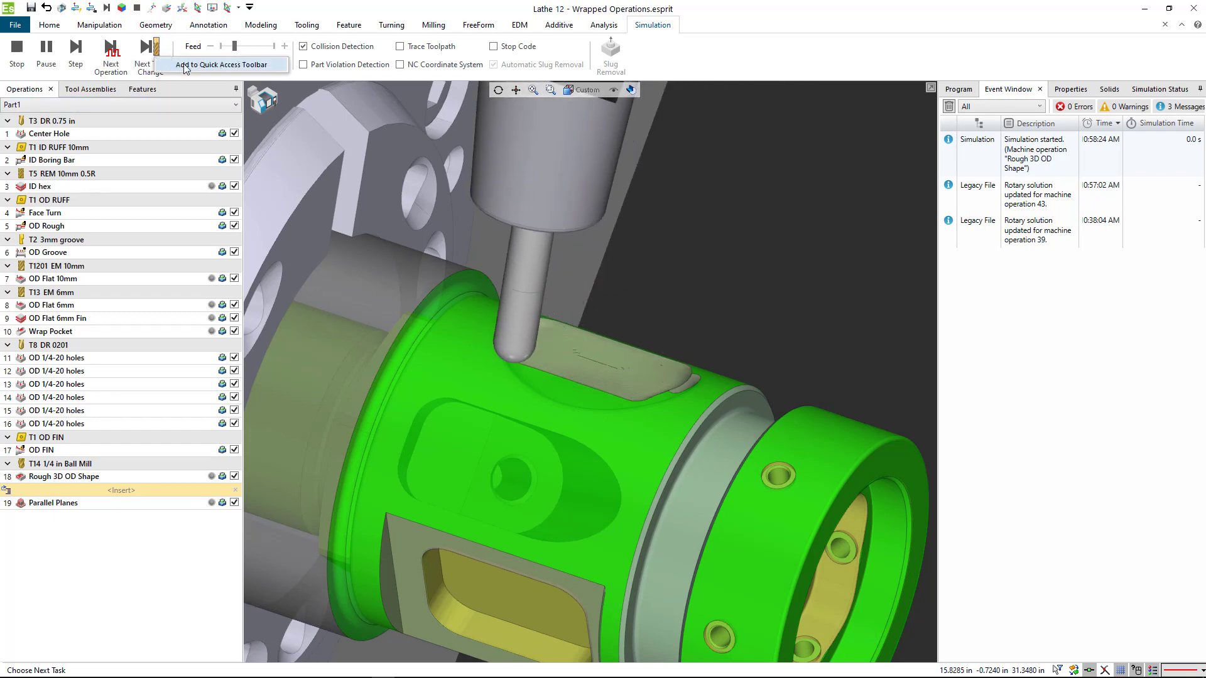
pyautogui.press('Escape')
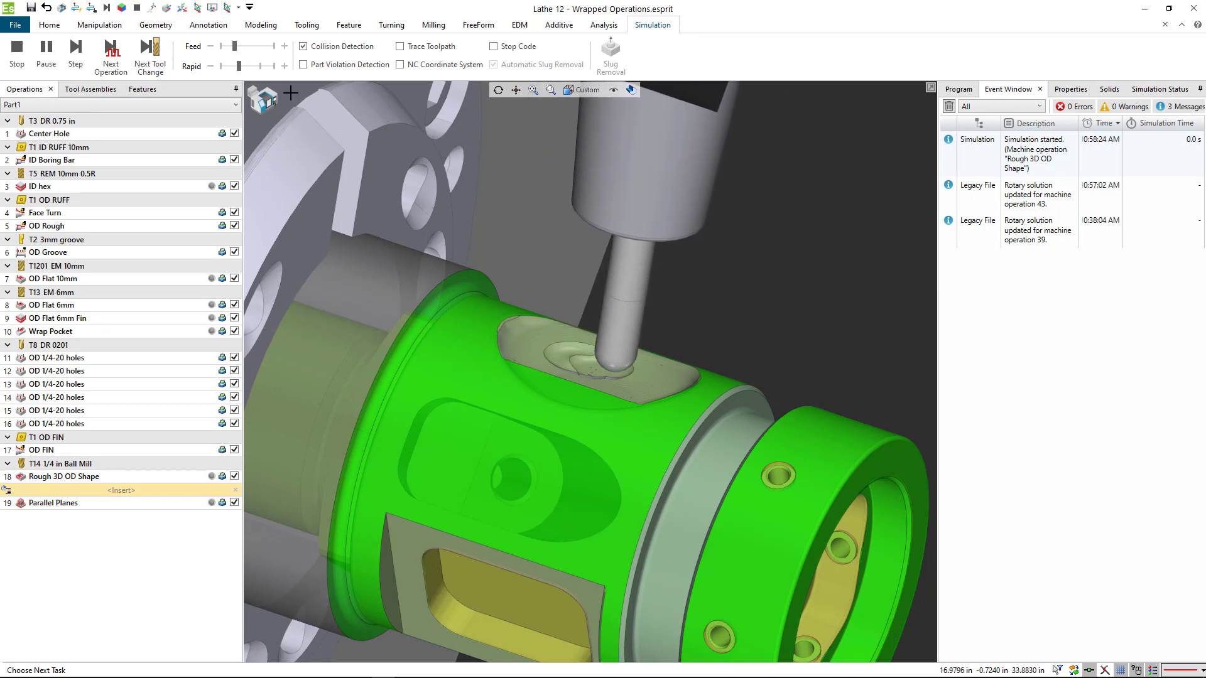
# Stop the simulation and replay it from the link after Rough 3D OD Shape
pyautogui.click(16, 56)
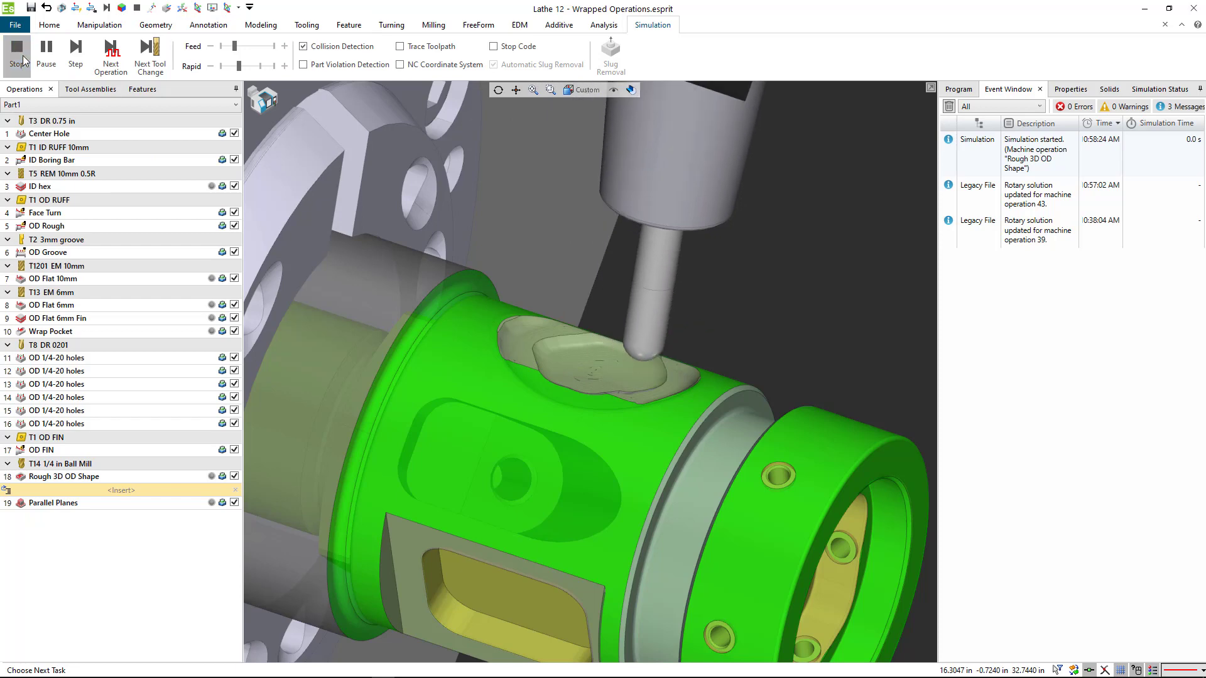
pyautogui.click(958, 90)
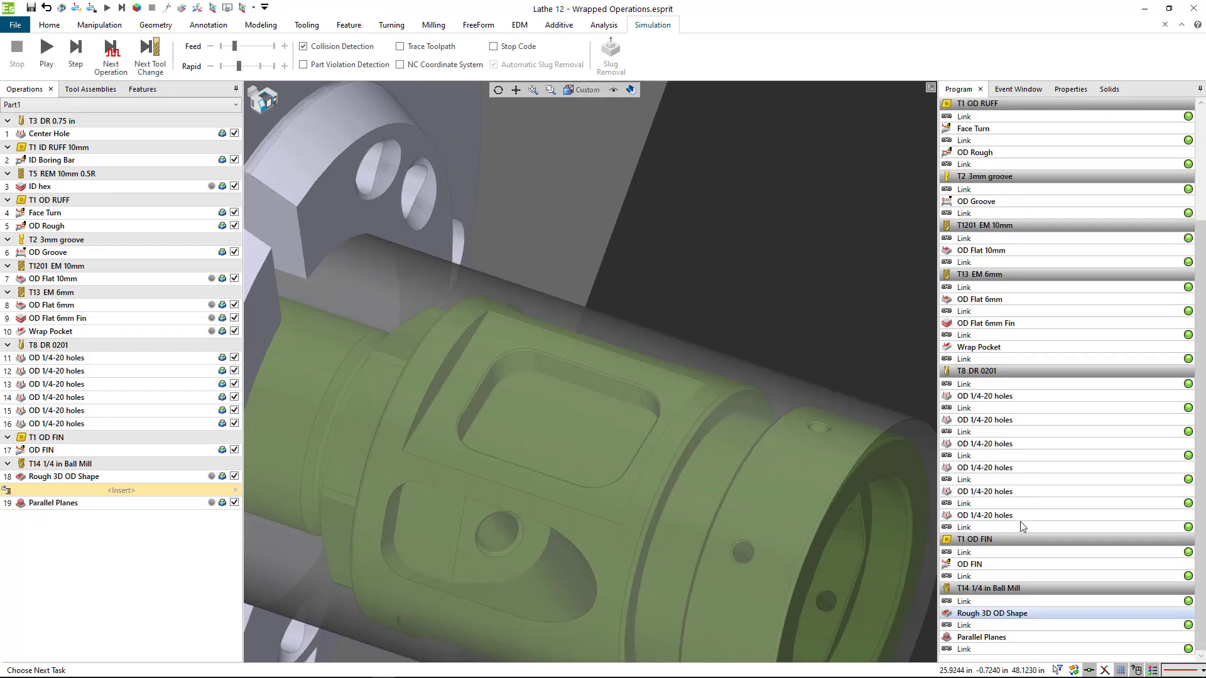
pyautogui.click(997, 625)
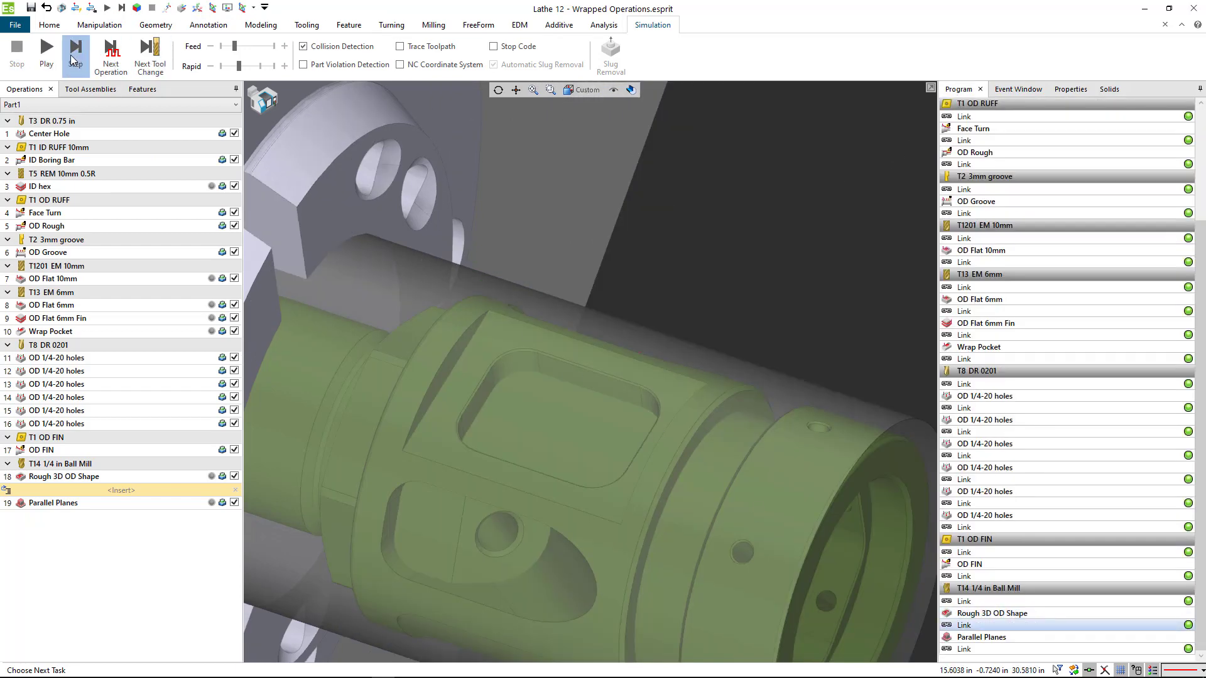
pyautogui.click(46, 55)
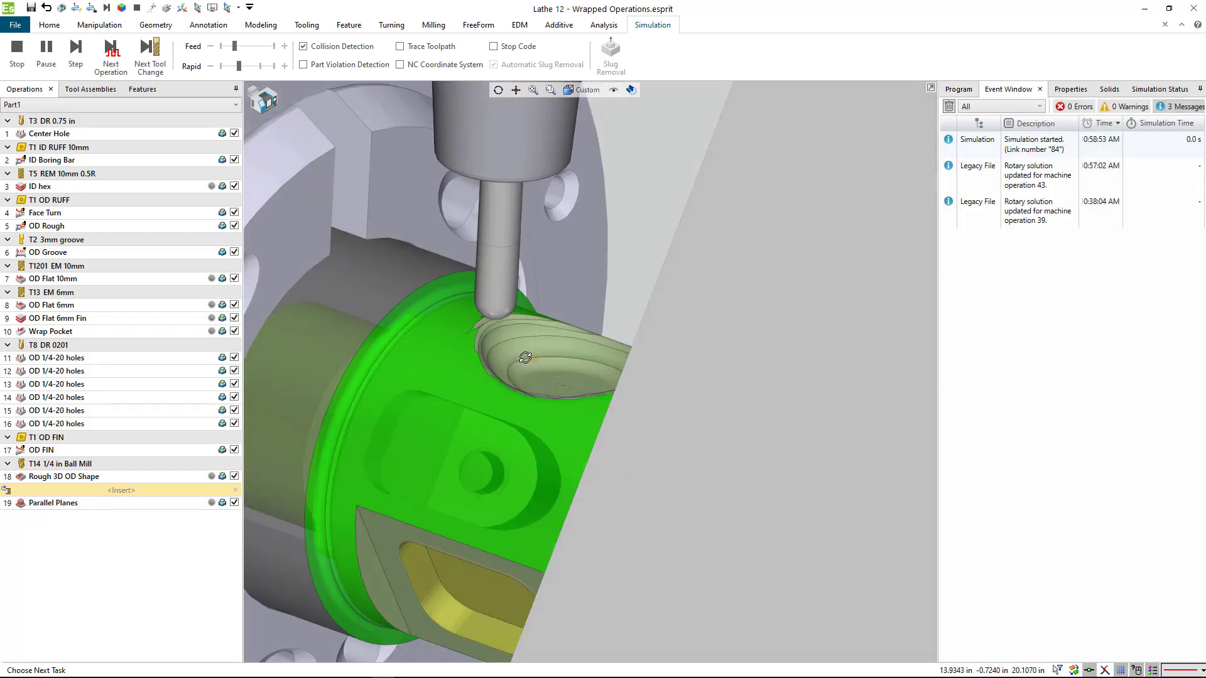
# Pan and zoom to follow the ball mill cutting stepped Z-level terraces into the pocket
pyautogui.scroll(5, 531, 362)
pyautogui.moveTo(537, 362); pyautogui.dragTo(394, 224, button='middle')
pyautogui.scroll(-3, 422, 226)
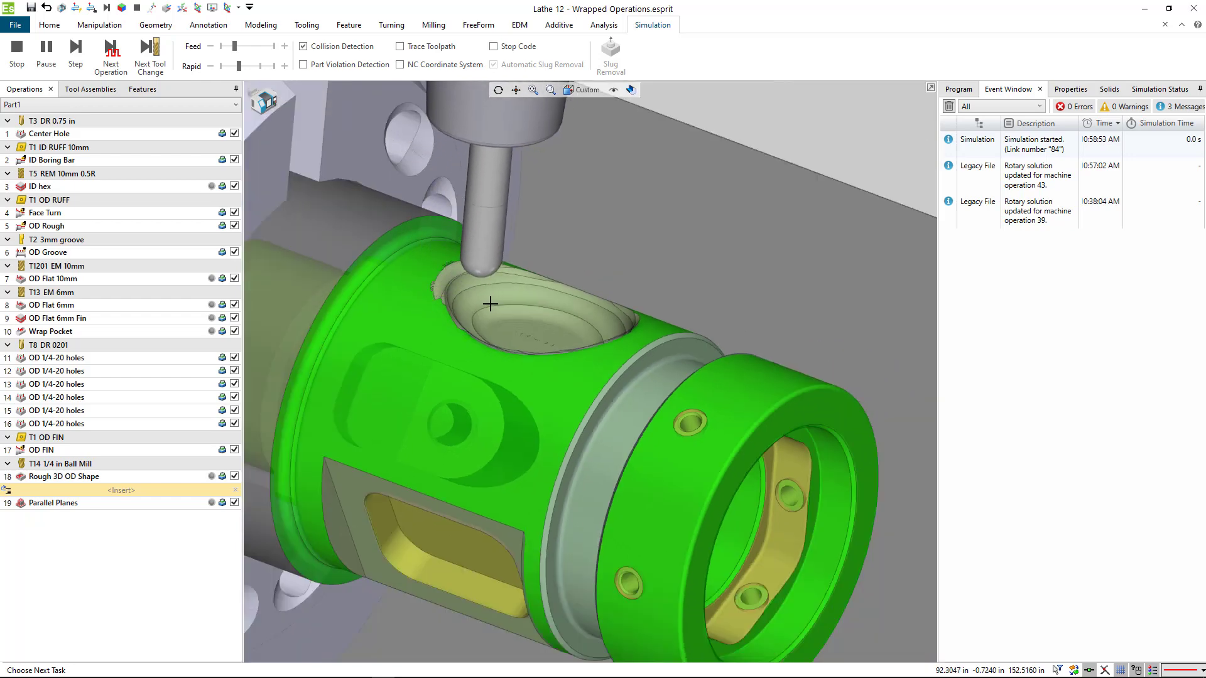
pyautogui.scroll(2, 524, 296)
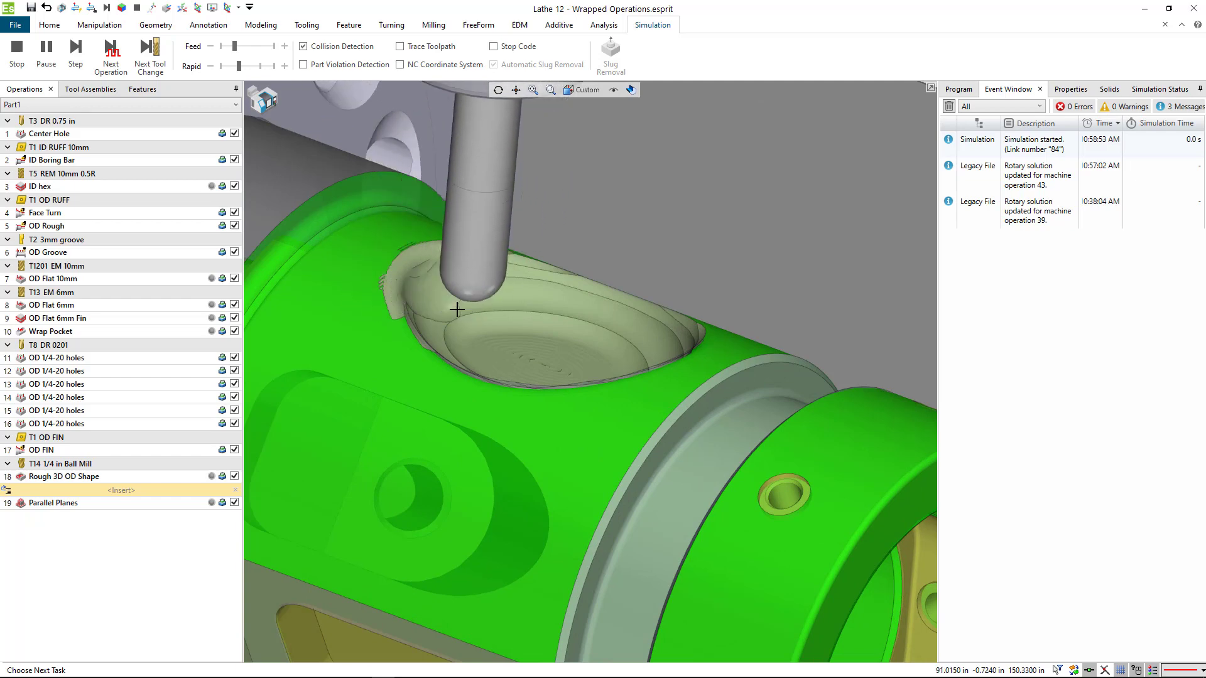
pyautogui.scroll(3, 457, 309)
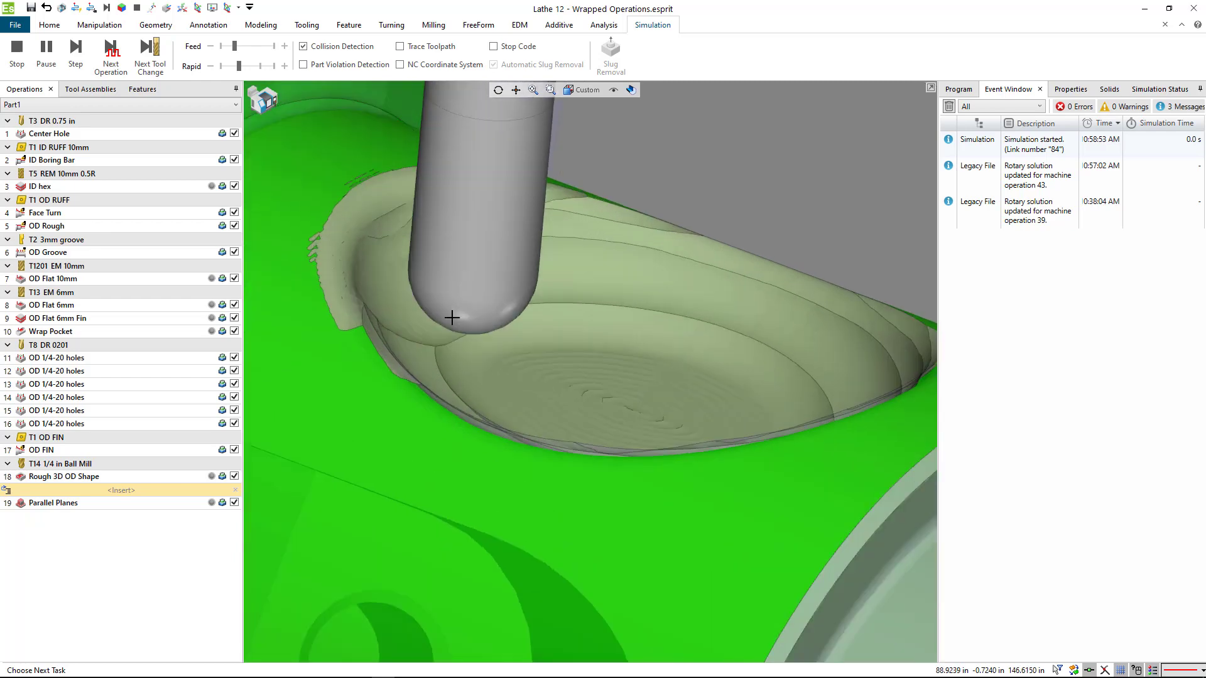
pyautogui.scroll(-5, 443, 282)
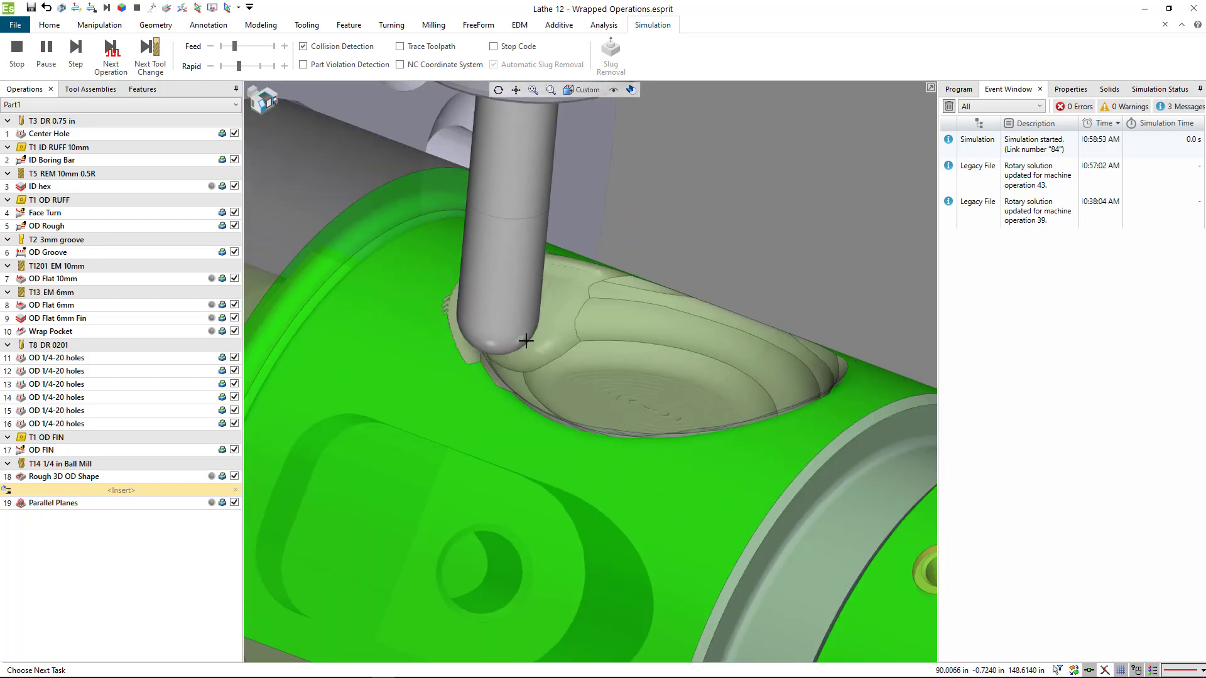
pyautogui.scroll(-5, 428, 311)
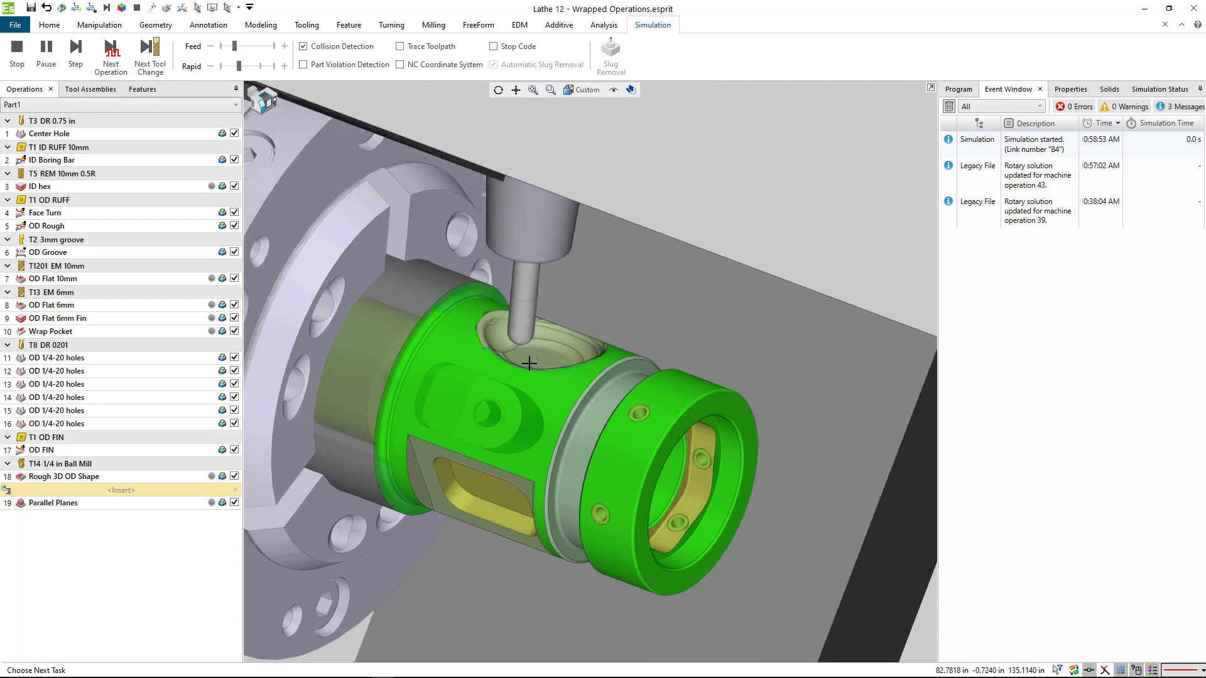
pyautogui.scroll(3, 536, 356)
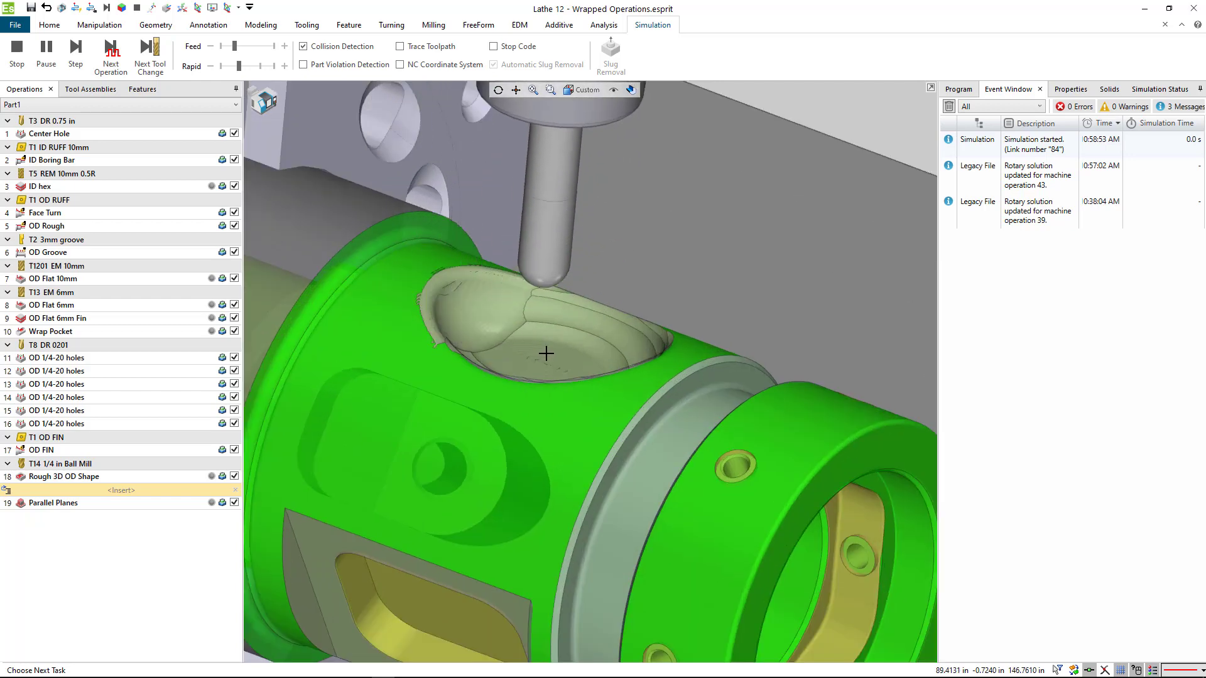